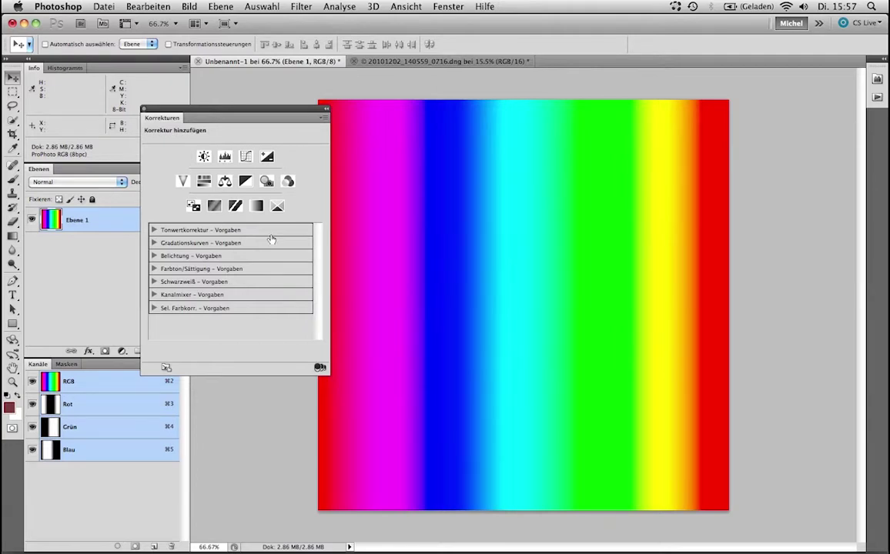
Step: Add a Hue/Saturation layer with Sättigung at -100 and toggle its visibility to compare
left_click(201, 182)
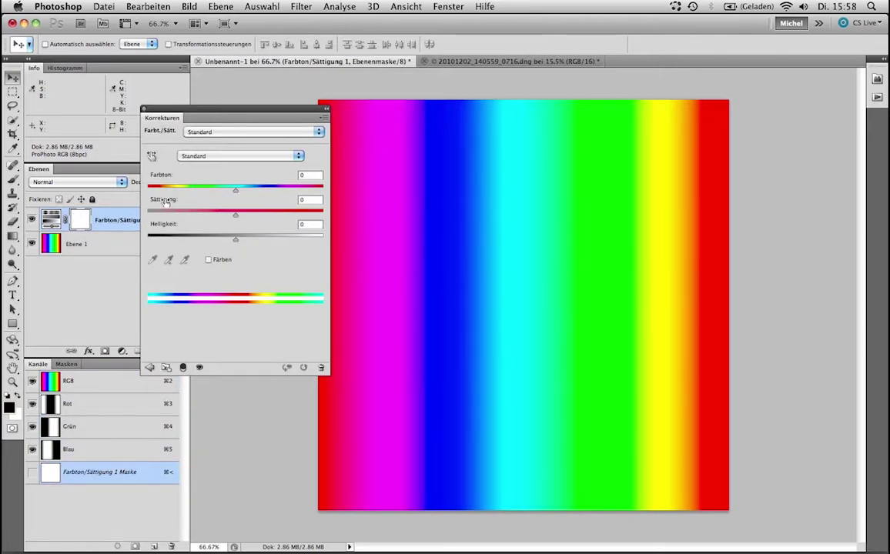
left_click_drag(163, 200, 92, 200)
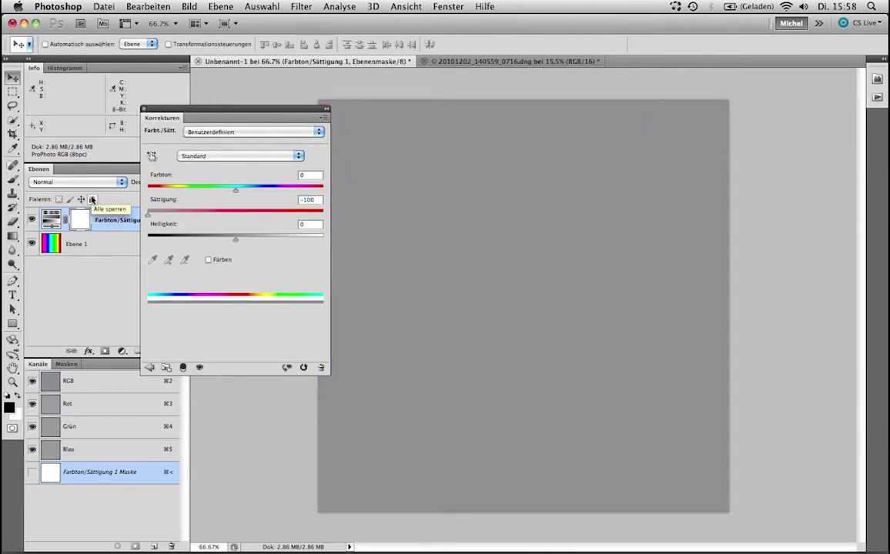
left_click(32, 220)
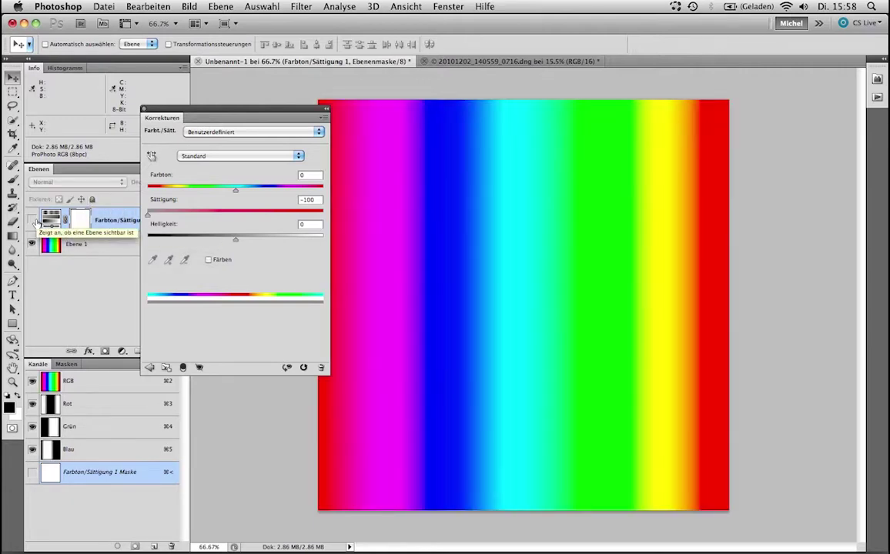
left_click(31, 220)
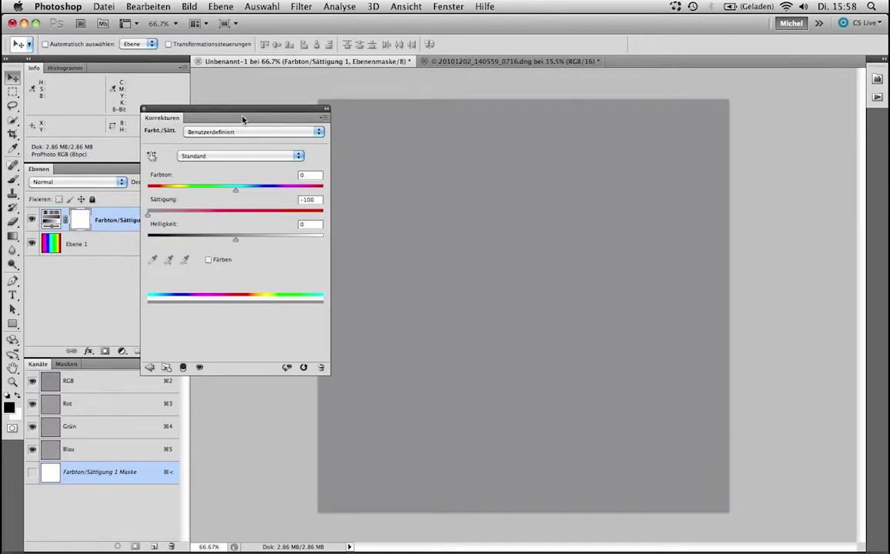
Step: Move the settings panel aside, compare again, then delete the Hue/Saturation layer and close Korrekturen
mouse_move(243, 108)
left_mouse_down()
mouse_move(195, 48)
mouse_move(193, 21)
left_mouse_up()
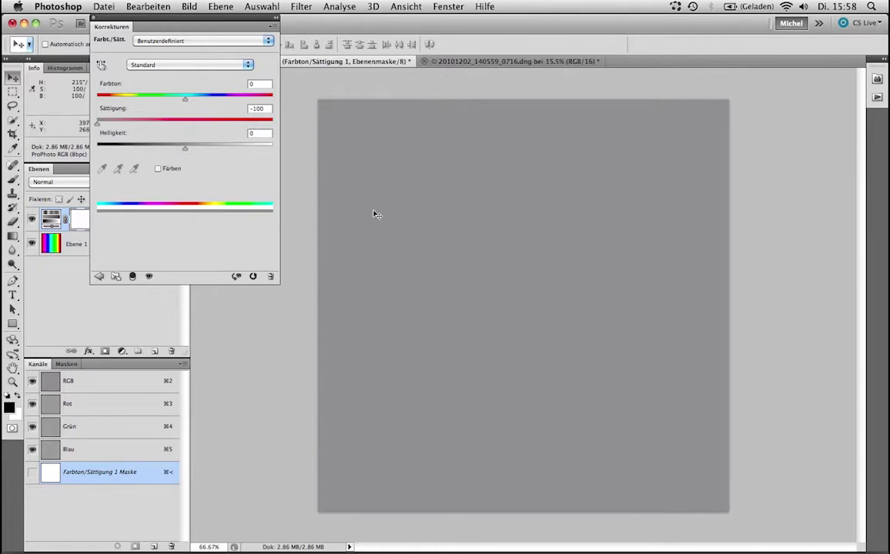
left_click(32, 220)
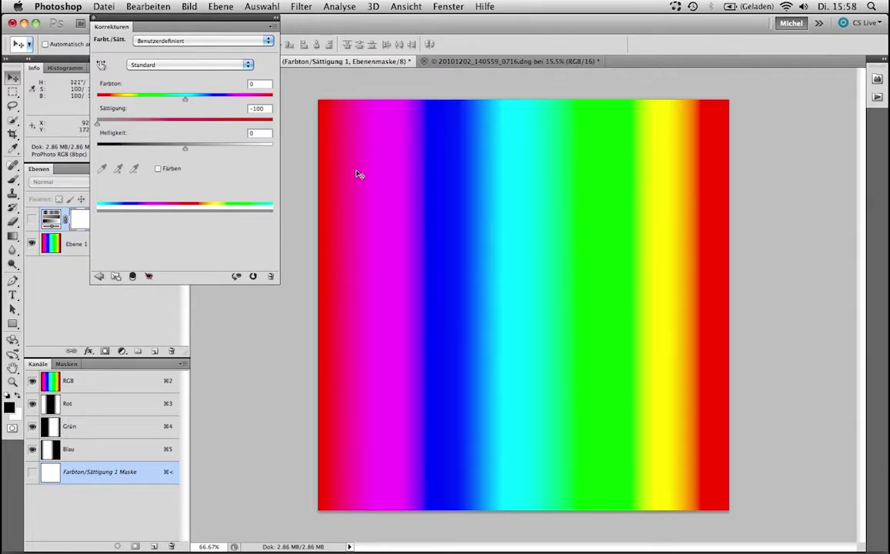
left_click(31, 220)
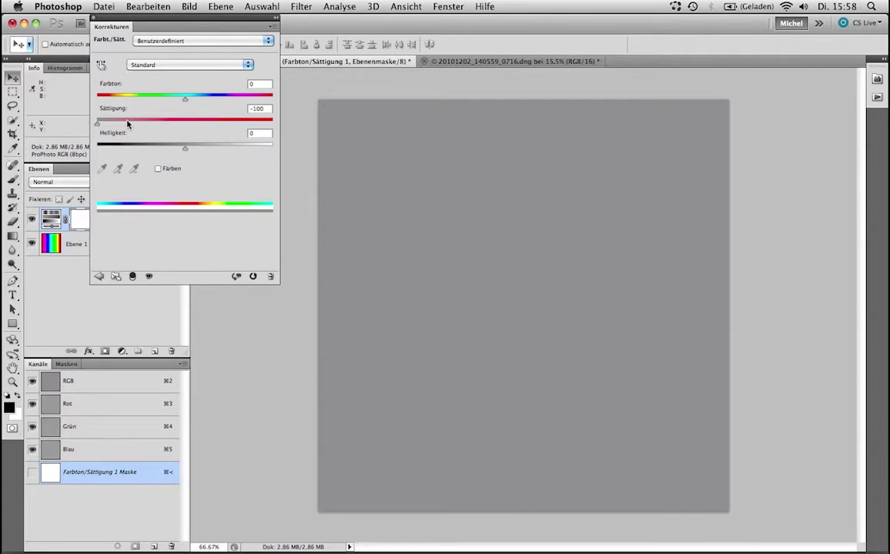
key("Delete")
key("Escape")
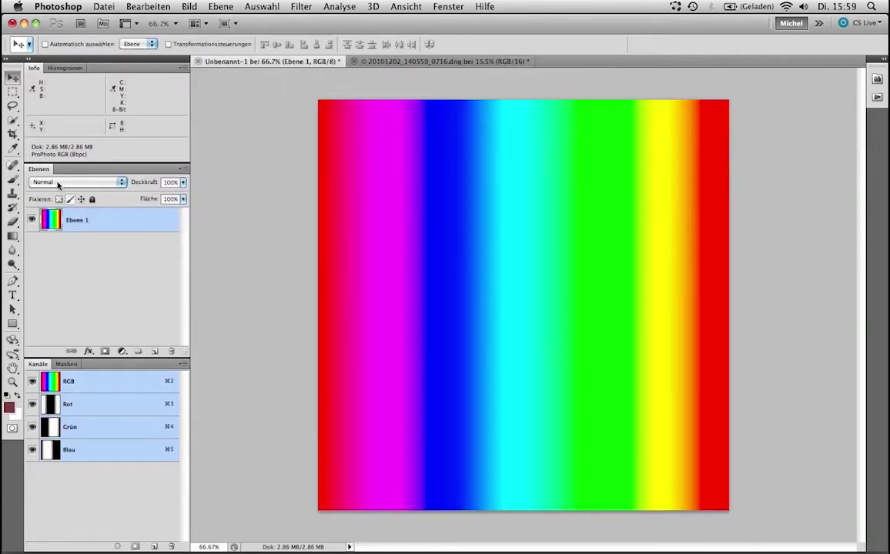
left_click(33, 89)
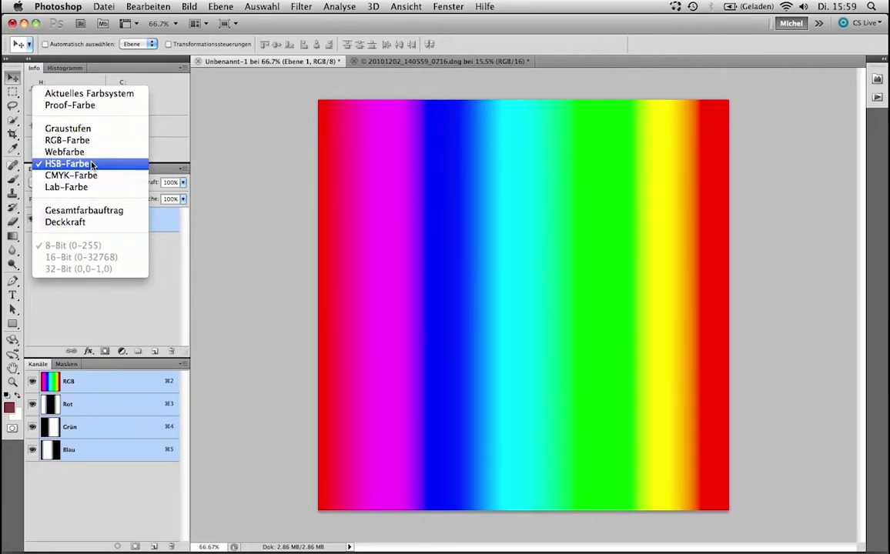
left_click(92, 164)
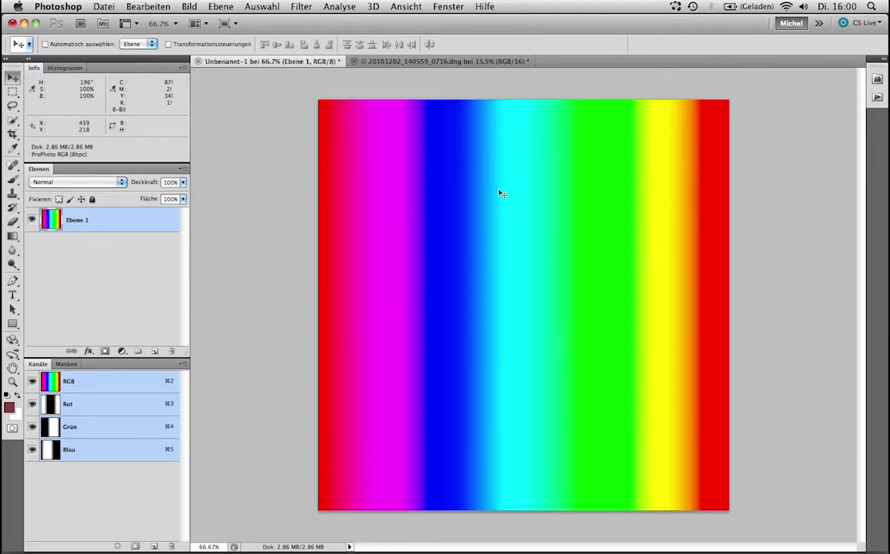
Step: Apply Bild > Korrekturen > Sättigung verringern to the image, then undo it
left_click(192, 7)
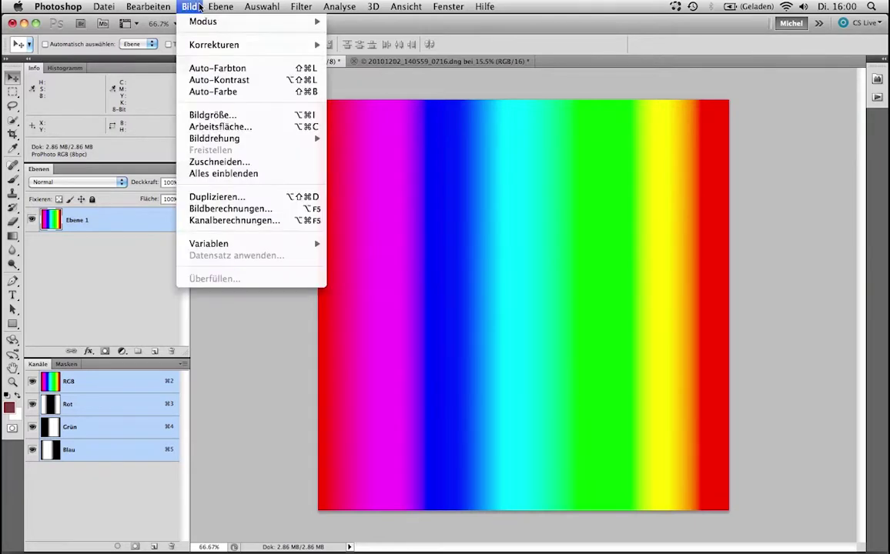
mouse_move(214, 44)
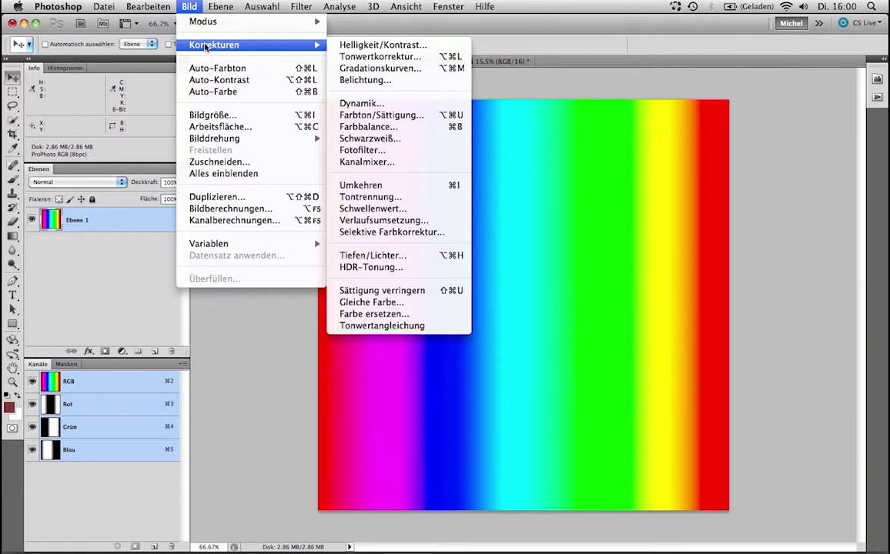
left_click(374, 293)
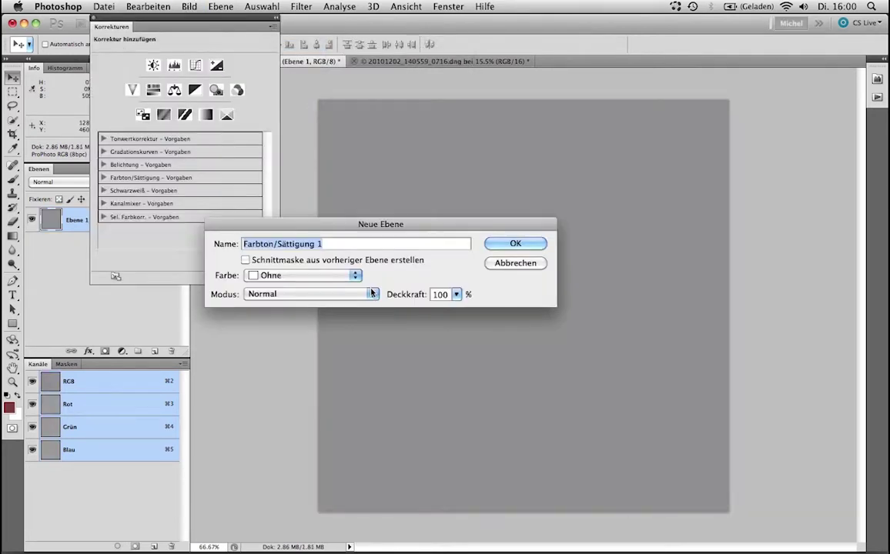
key("super+z")
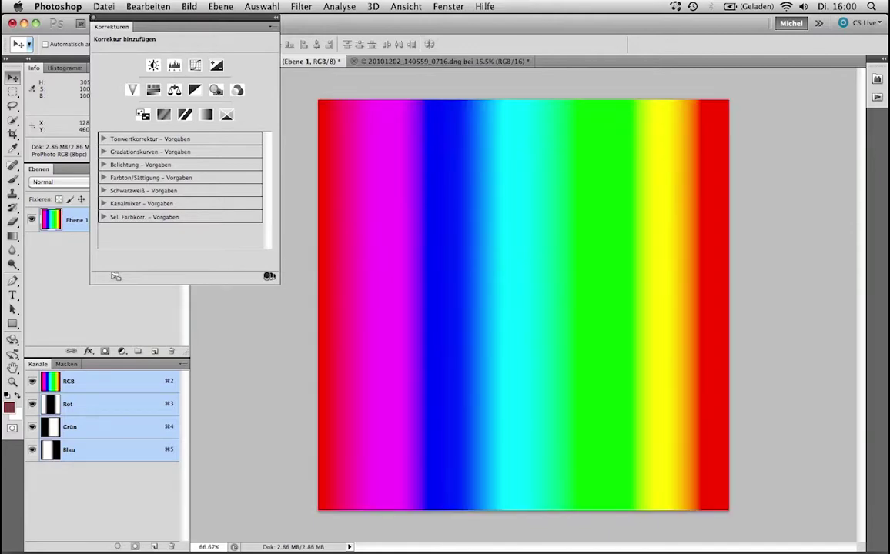
Step: Try a Farbton/Sättigung layer with saturation near -100, then delete it
left_click(152, 91)
left_click_drag(107, 108, 4, 115)
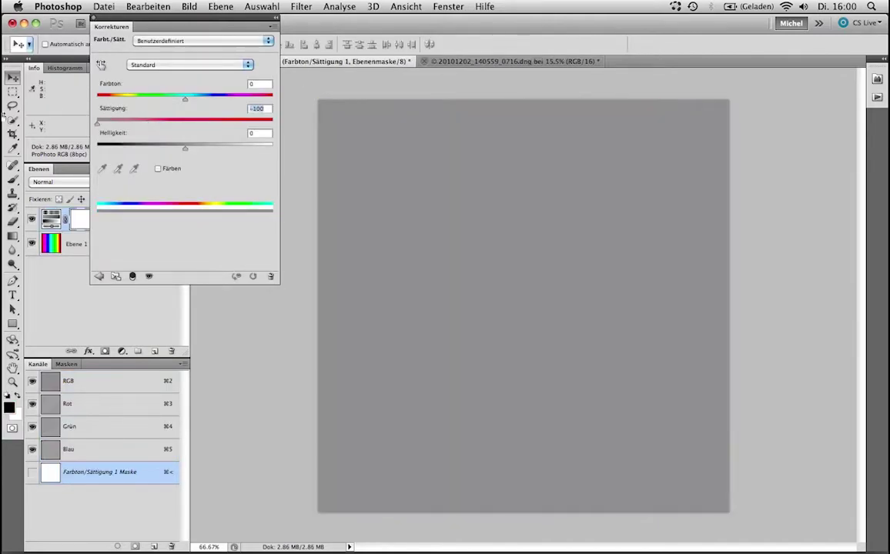
key("Up")
key("Delete")
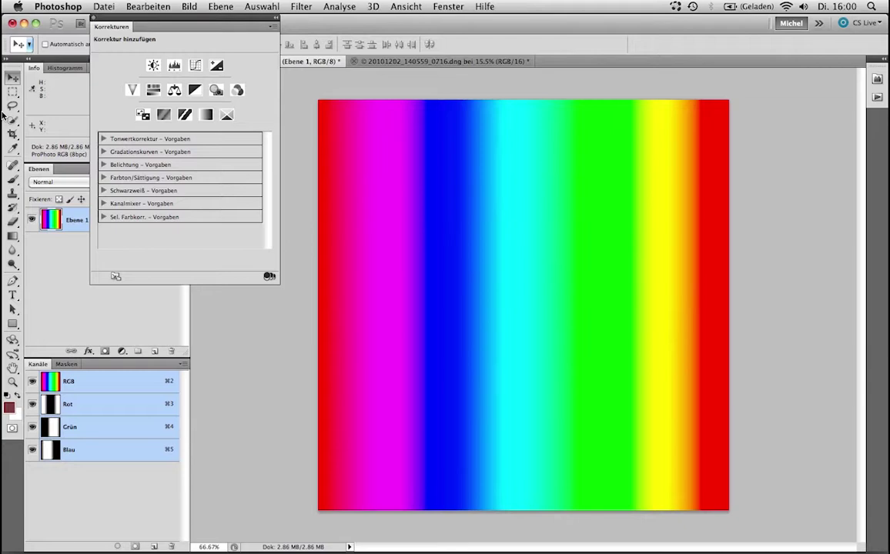
Step: Try a Dynamik layer with Sättigung at -100, reset it to 0, then remove the layer
left_click(134, 94)
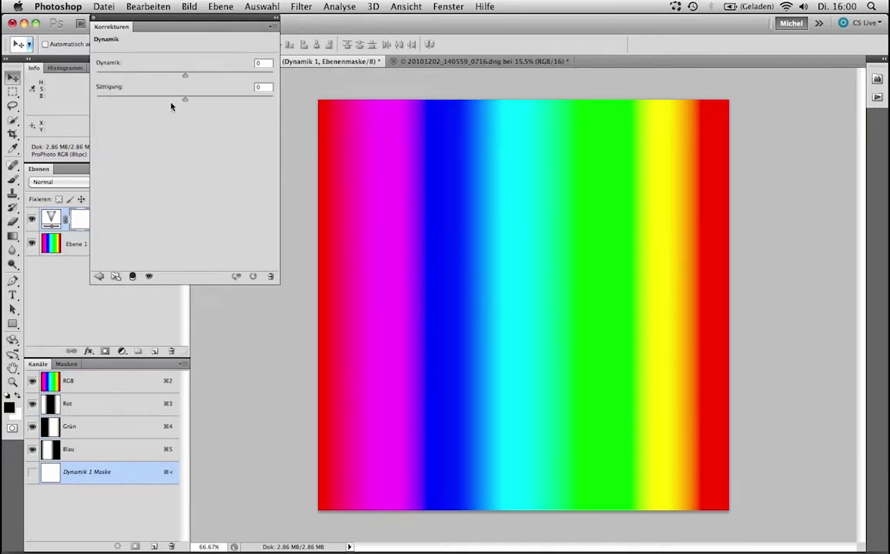
left_click_drag(184, 99, 85, 97)
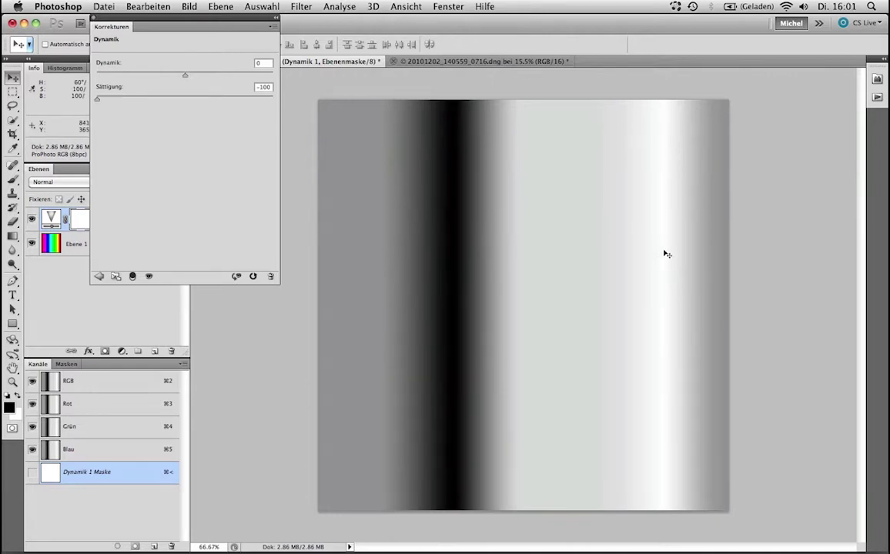
double_click(105, 89)
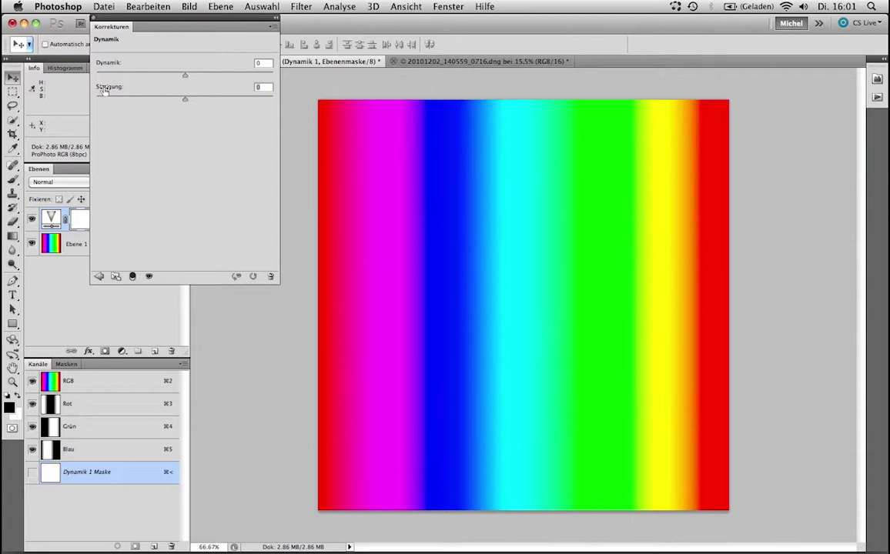
key("ctrl+z")
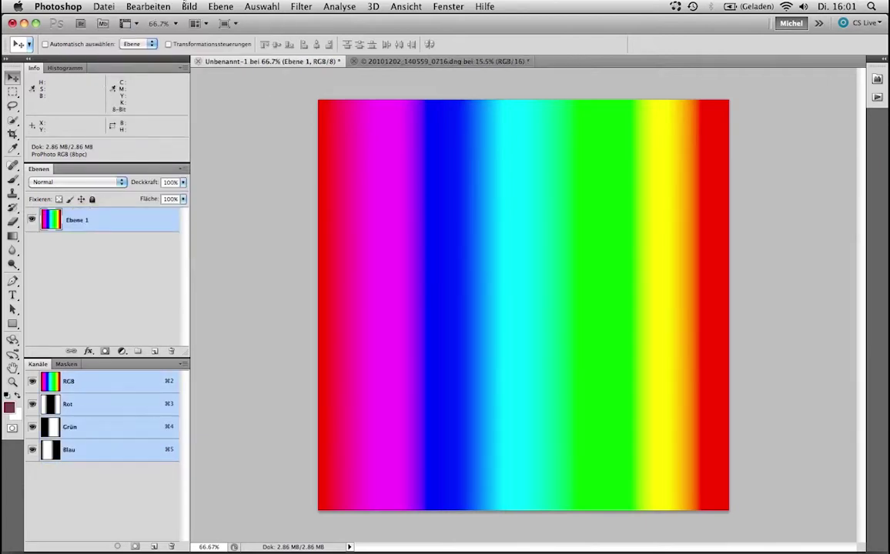
Step: Convert the image to Graustufen, discarding colour, then undo back to RGB colour
left_click(189, 6)
mouse_move(203, 22)
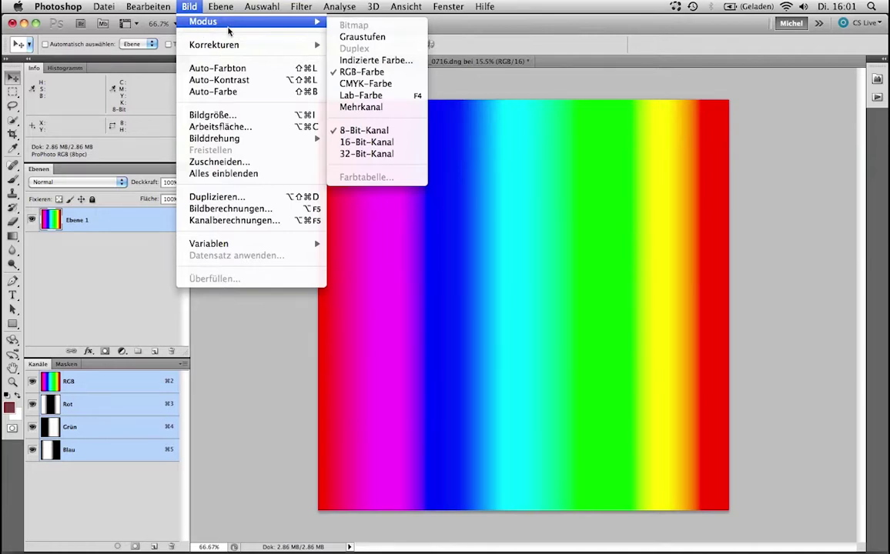
left_click(362, 36)
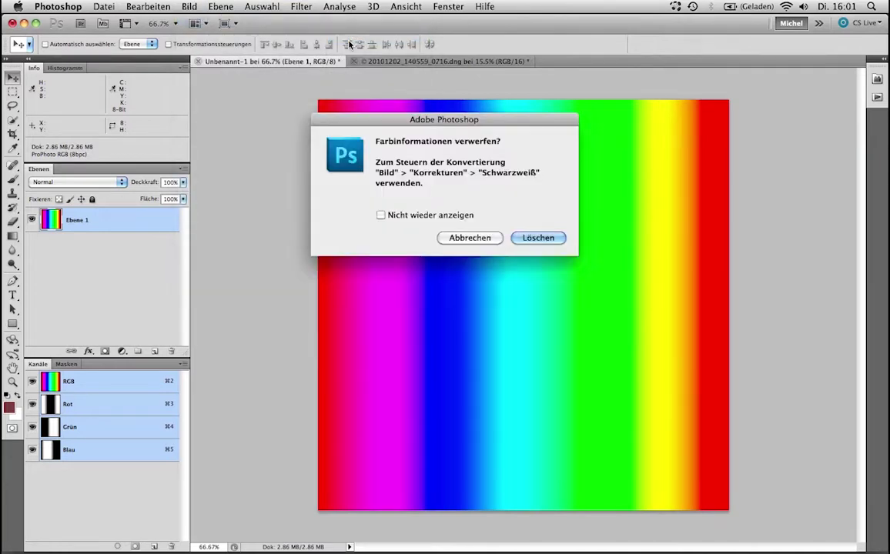
left_click(538, 237)
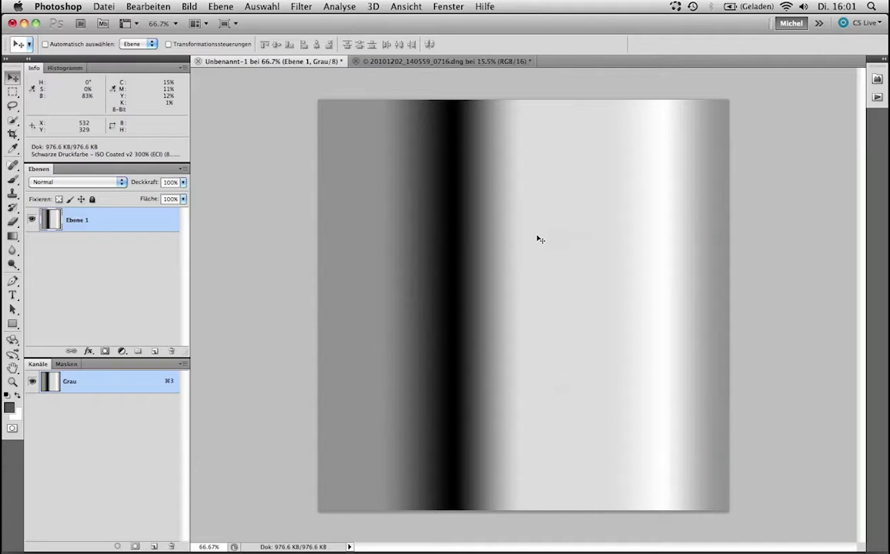
key("ctrl+z")
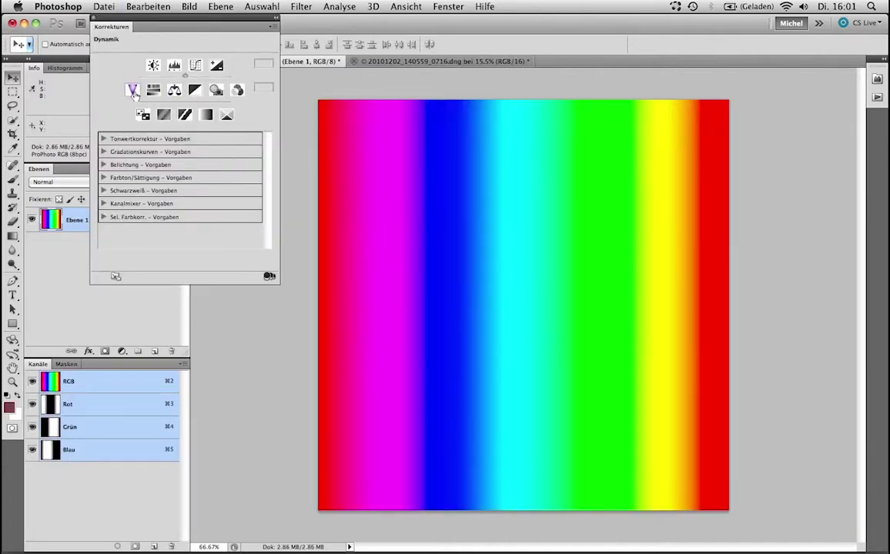
Step: Add another Dynamik layer, drop Sättigung to -100, reset it to 0, then delete Dynamik 1
left_click(132, 90)
left_click_drag(191, 103, 89, 101)
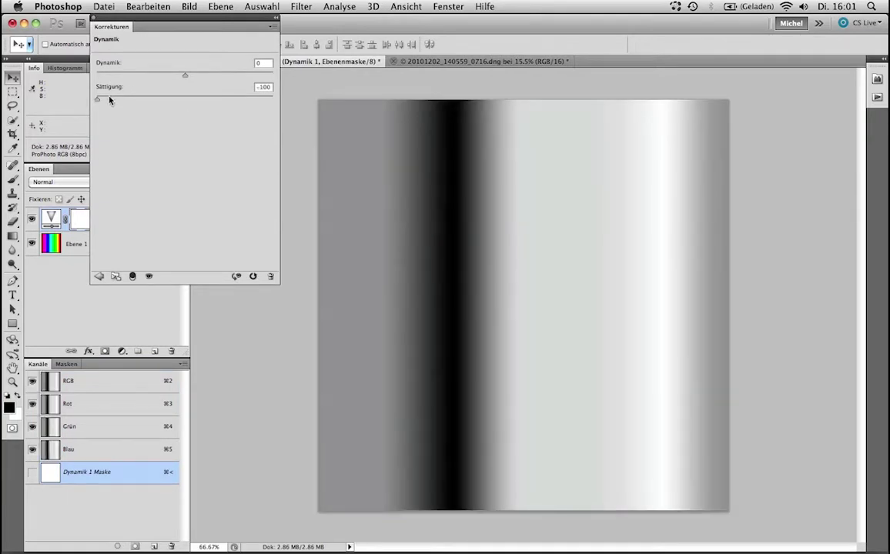
double_click(103, 91)
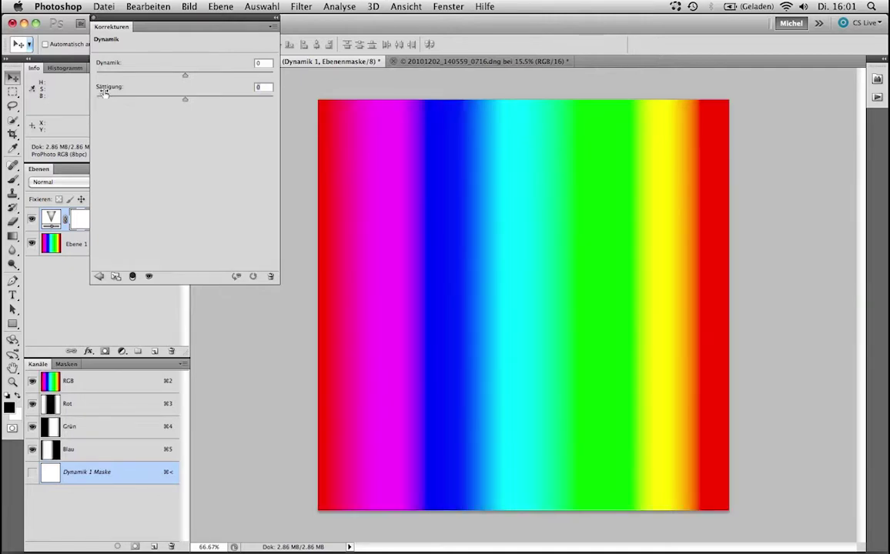
key("Delete")
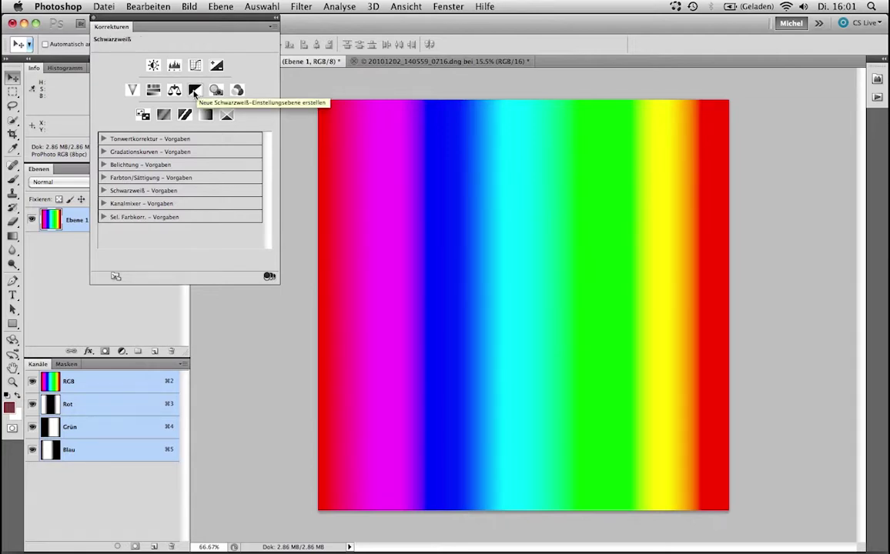
Step: Add a Schwarzweiß adjustment layer and switch to its targeted-adjustment tool
left_click(122, 351)
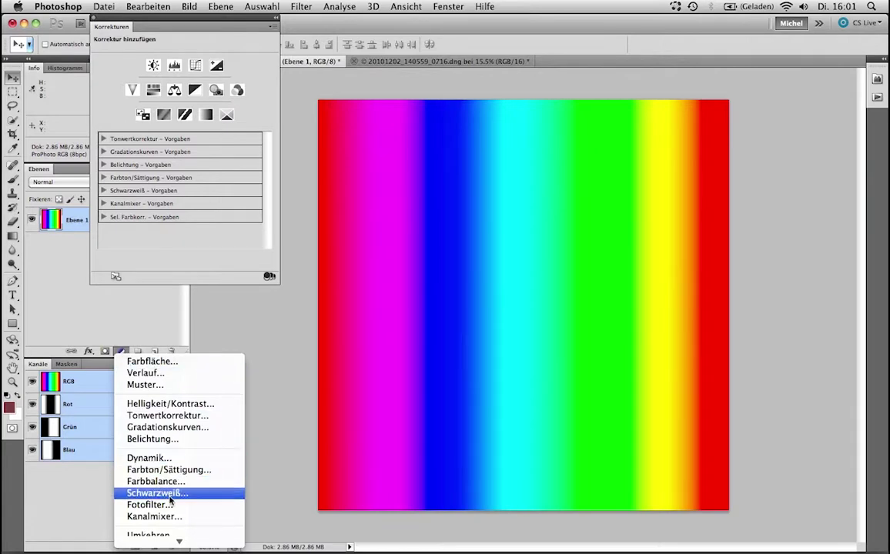
left_click(232, 324)
left_click(194, 90)
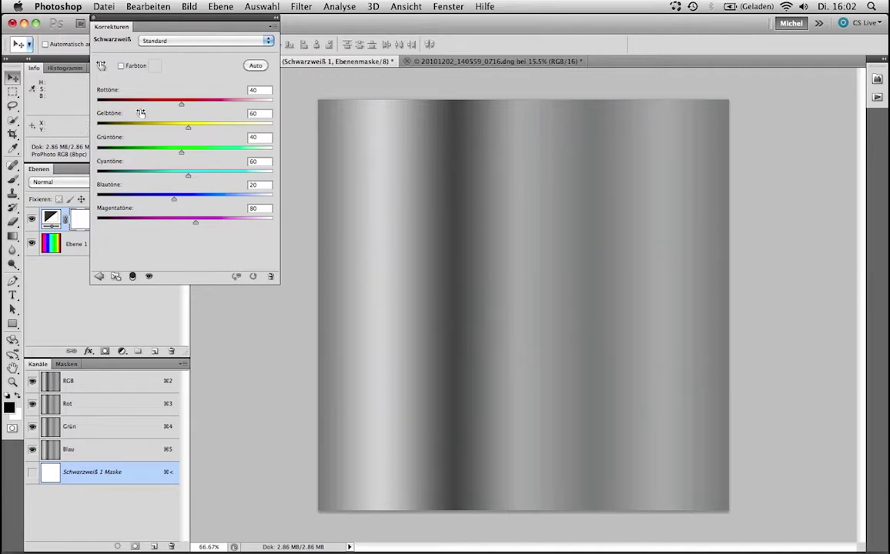
left_click(101, 68)
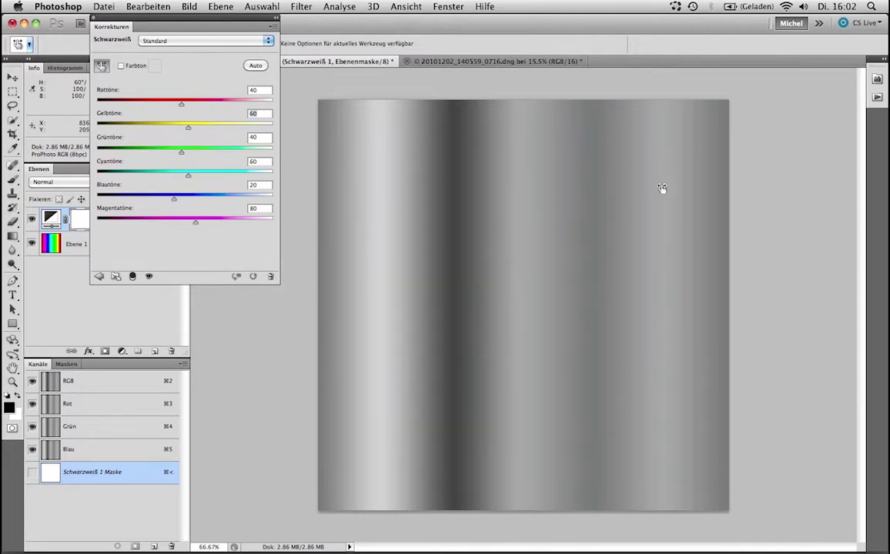
Step: Drag on the yellow, magenta, blue, cyan and green stripes to adjust tones, then delete the layer
left_click_drag(663, 191, 674, 189)
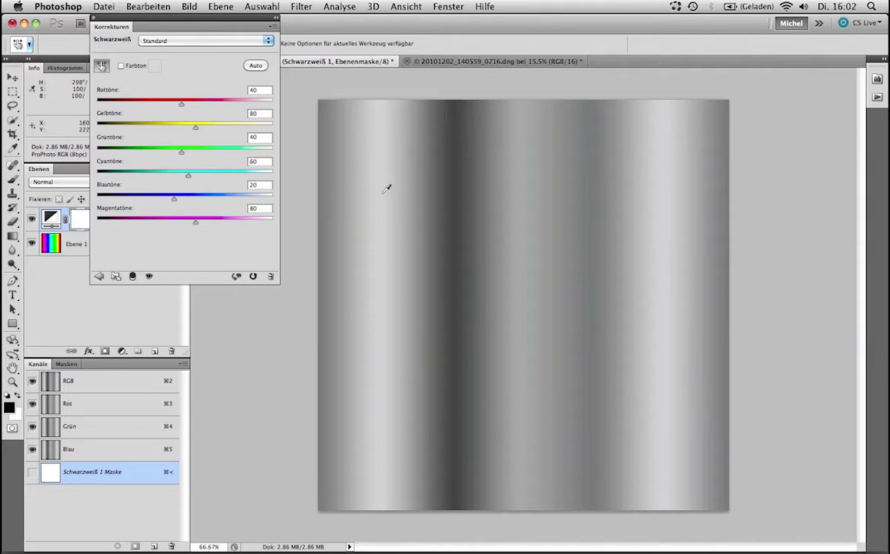
left_click_drag(377, 196, 373, 197)
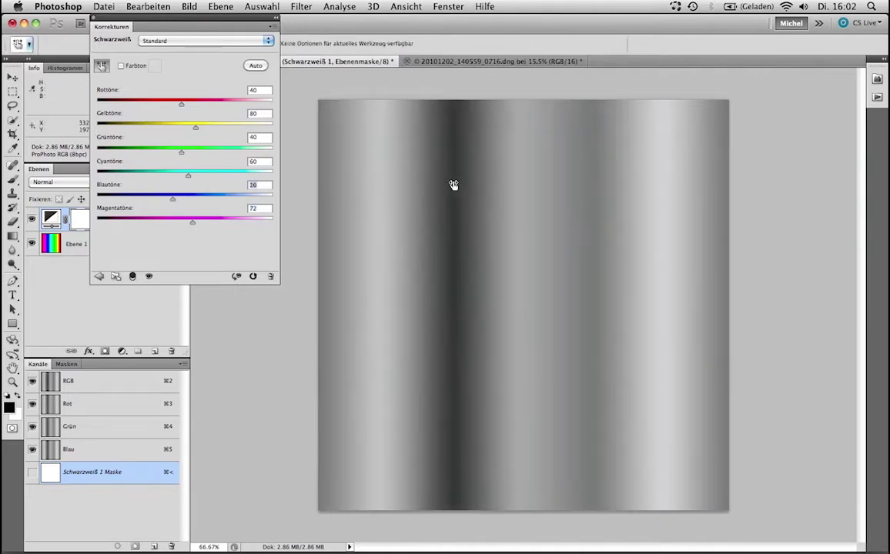
left_click_drag(452, 185, 453, 185)
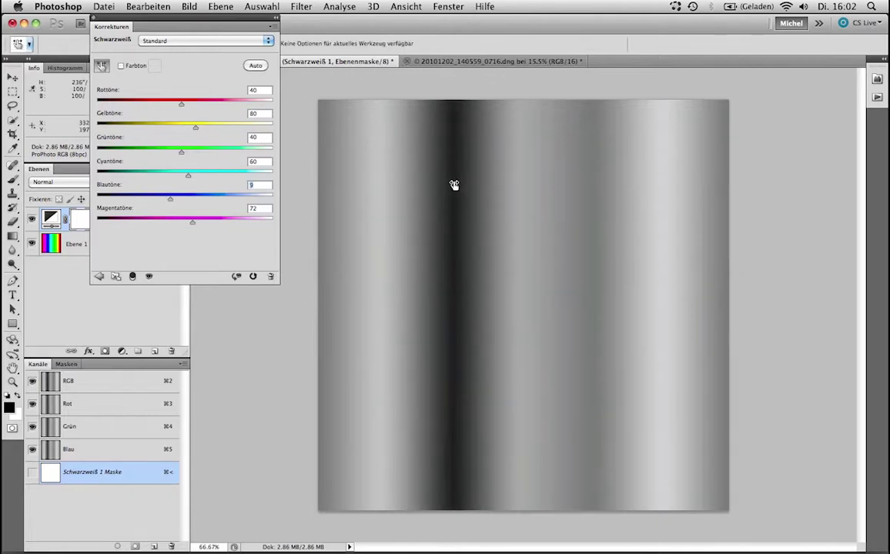
left_click_drag(545, 197, 538, 197)
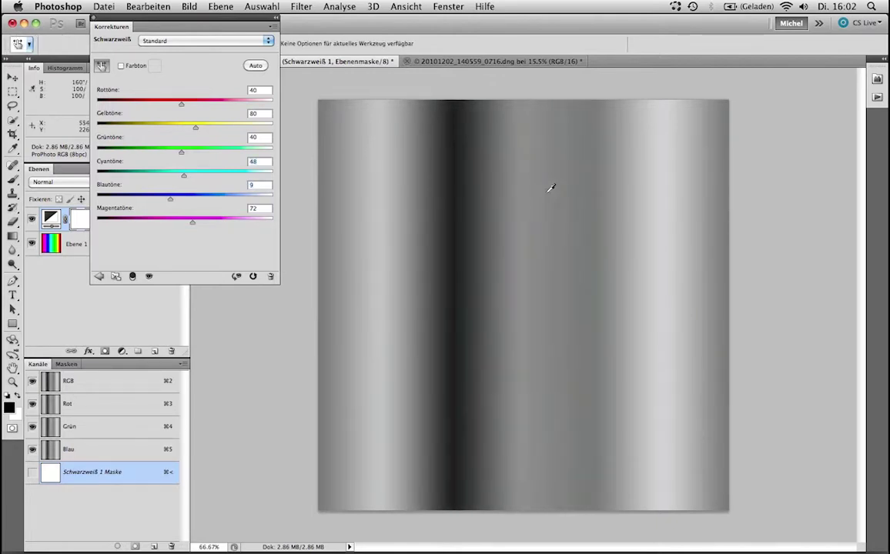
mouse_move(538, 197)
left_mouse_down()
mouse_move(528, 197)
mouse_move(534, 185)
left_mouse_up()
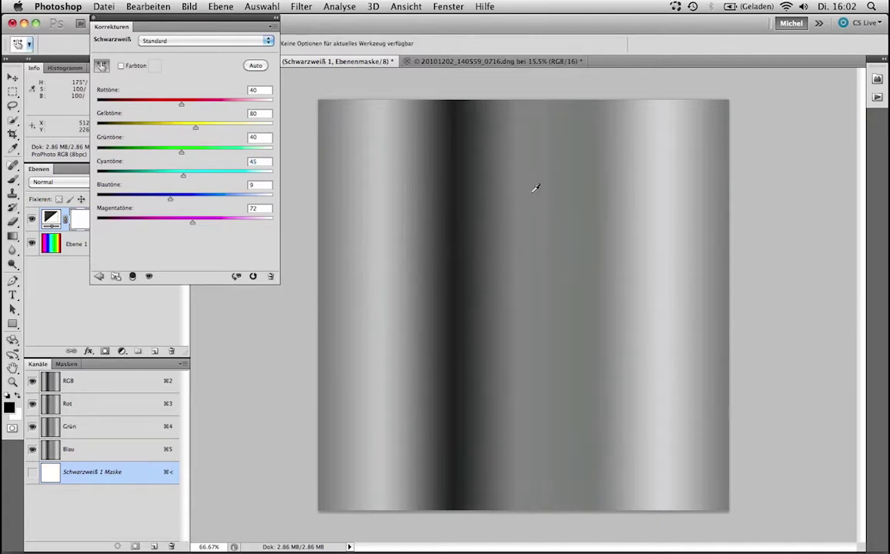
left_click_drag(190, 155, 174, 155)
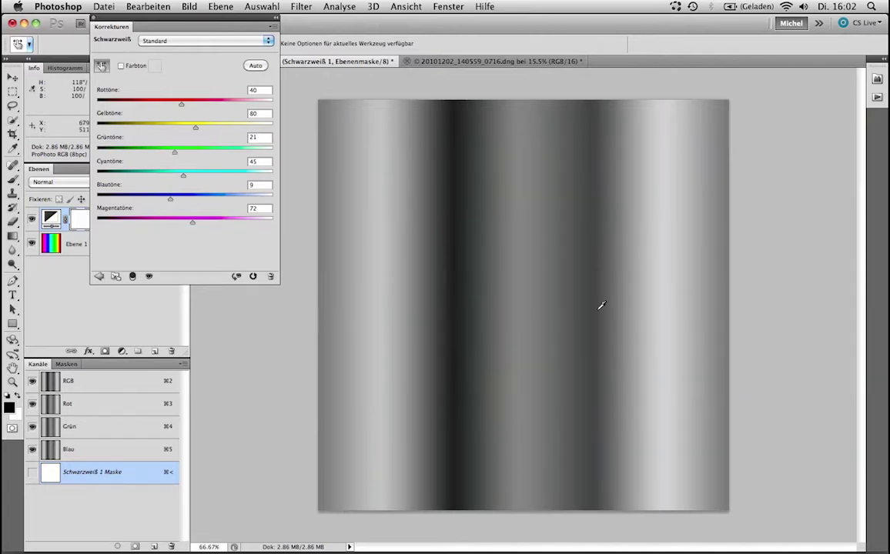
key("BackSpace")
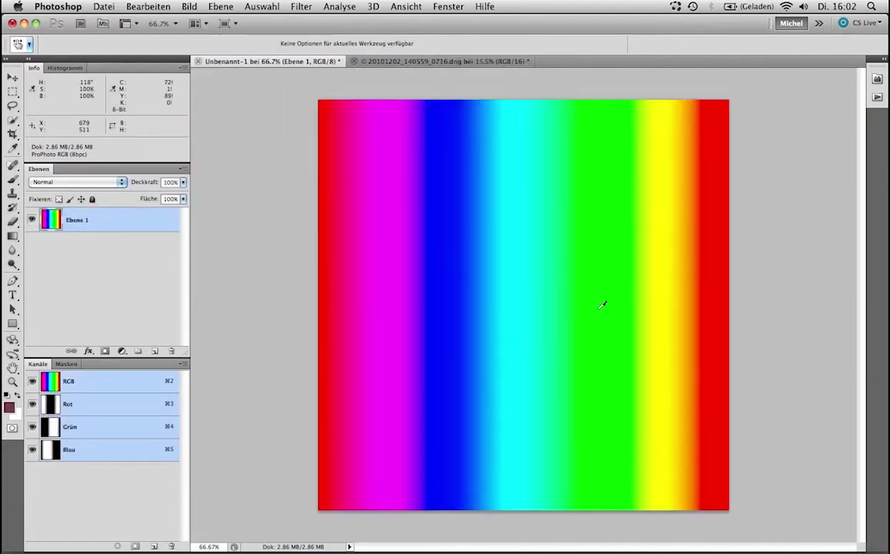
Step: Close the gradient document unsaved, then duplicate the photo layer and apply Unscharf maskieren
key("super+w")
key("super+d")
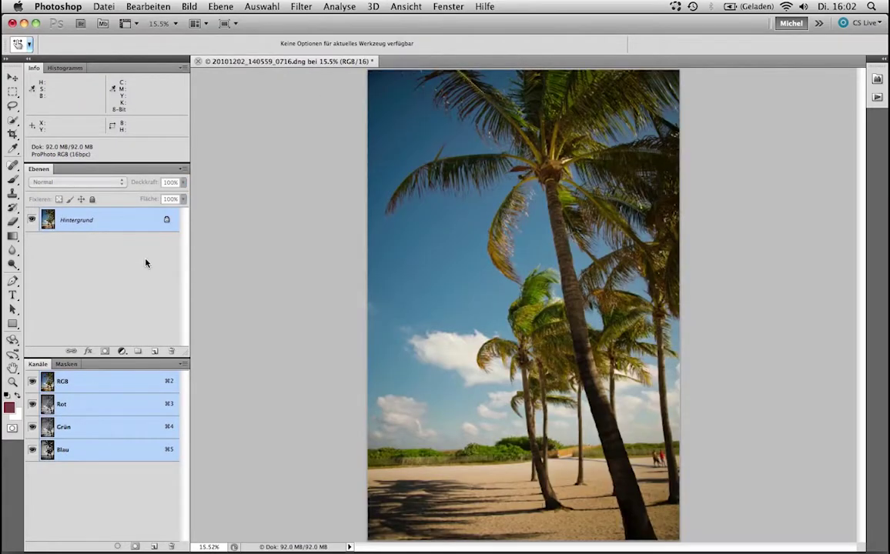
key("super+j")
key("super+alt+f")
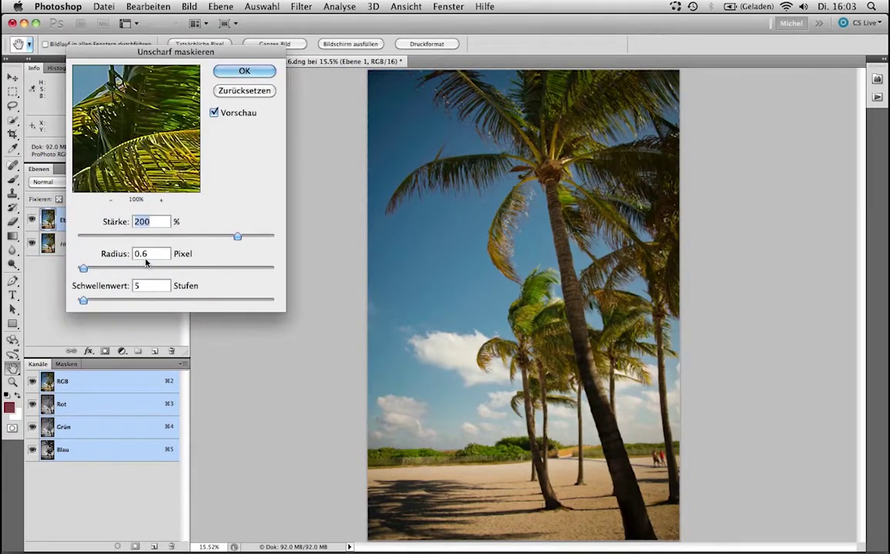
key("Return")
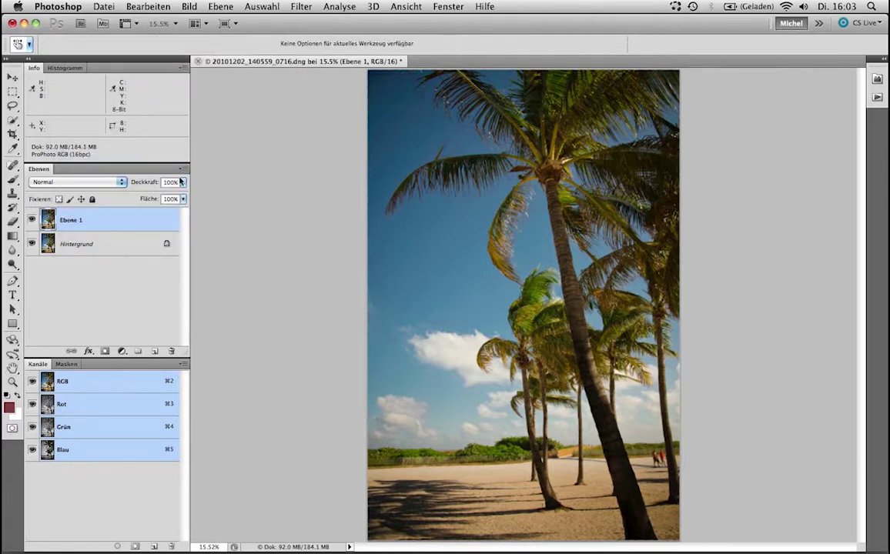
Step: Desaturate the copy with a -100 Hue/Saturation layer, merge it down, and hide Ebene 1
key("super+alt+u")
key("Return")
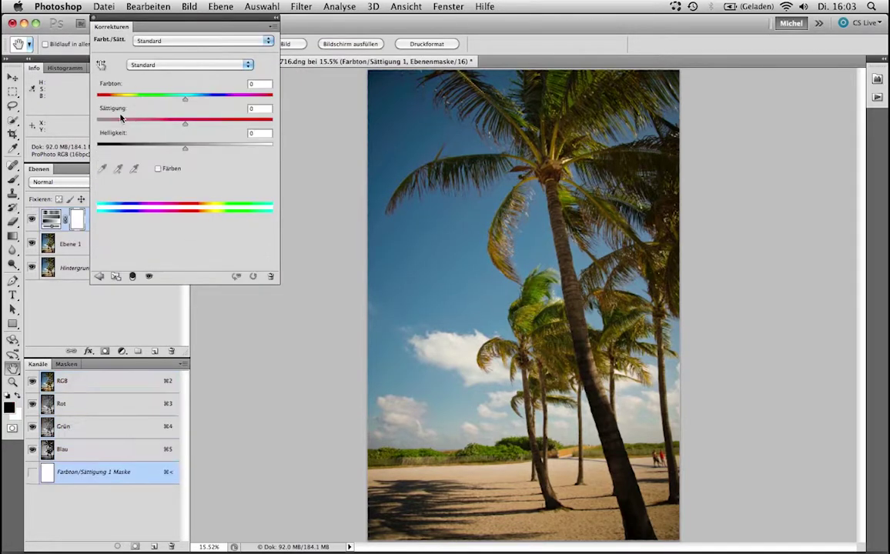
left_click_drag(121, 117, 2, 106)
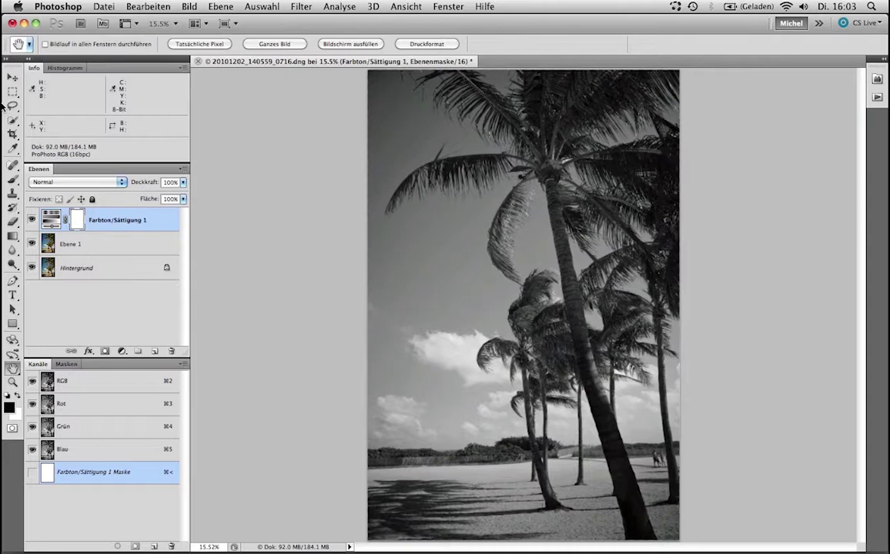
key("super+e")
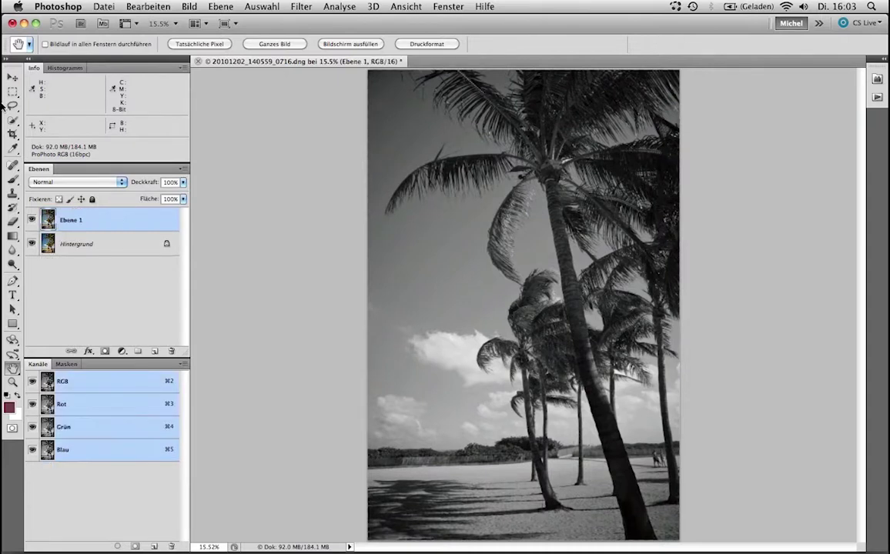
left_click(32, 219)
Step: Select Hintergrund and add a Schwarzweiß adjustment layer above it
left_click(76, 245)
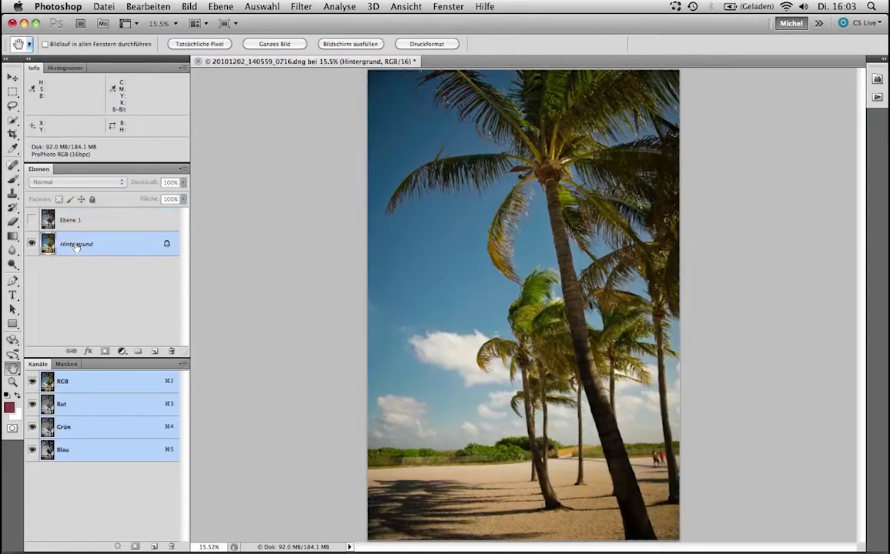
key("super+alt+shift+n")
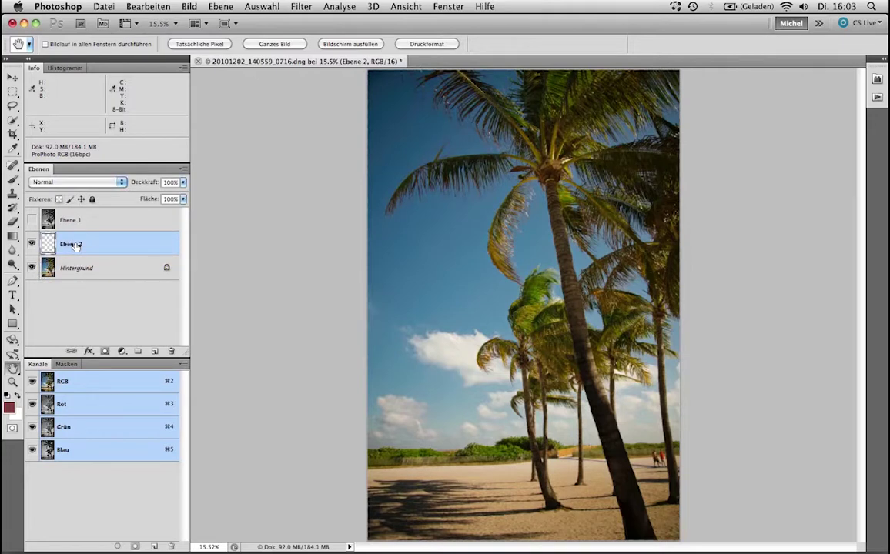
key("super+z")
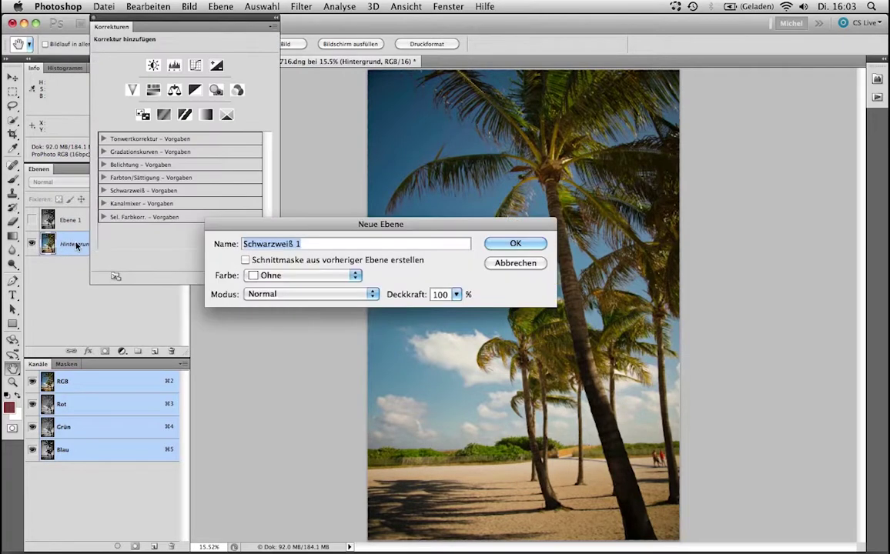
key("Return")
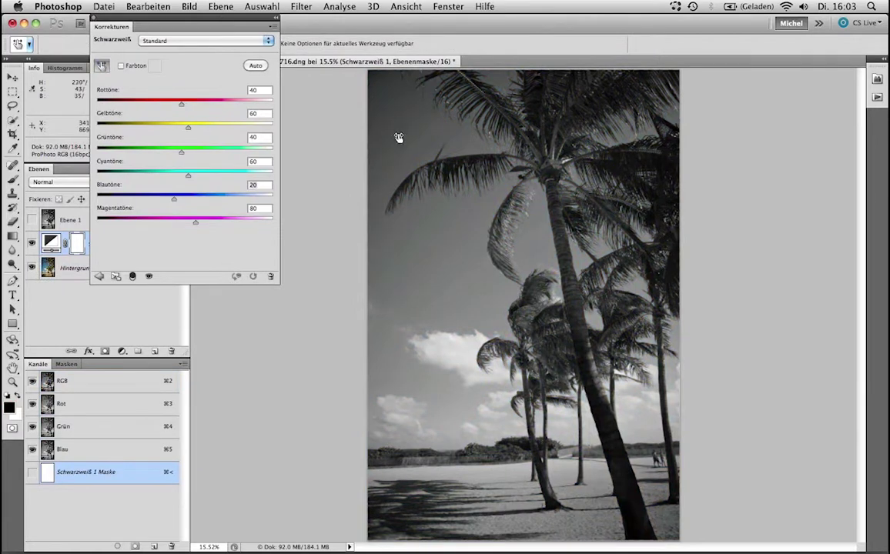
Step: Darken the sky and brighten the sand, setting yellows 222, greens 79 and blues -65
left_click_drag(398, 137, 369, 139)
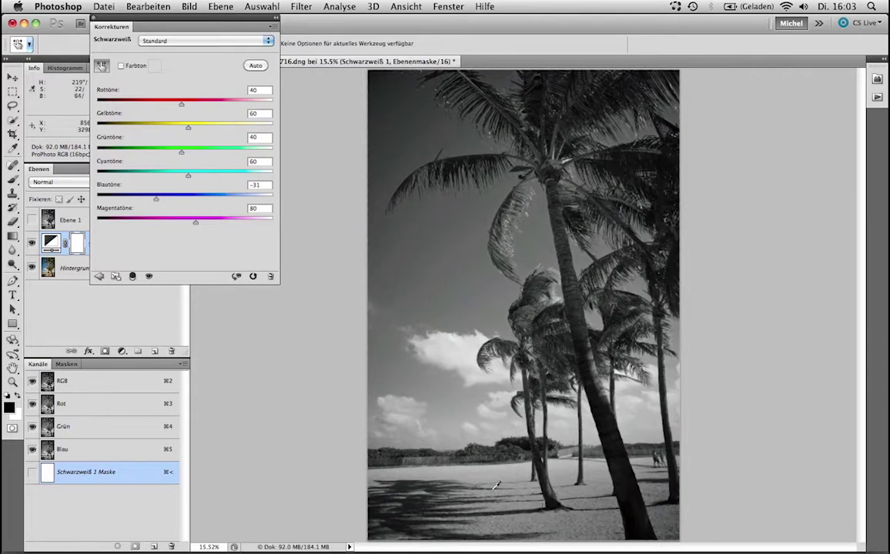
mouse_move(446, 468)
left_mouse_down()
mouse_move(497, 521)
mouse_move(496, 511)
left_mouse_up()
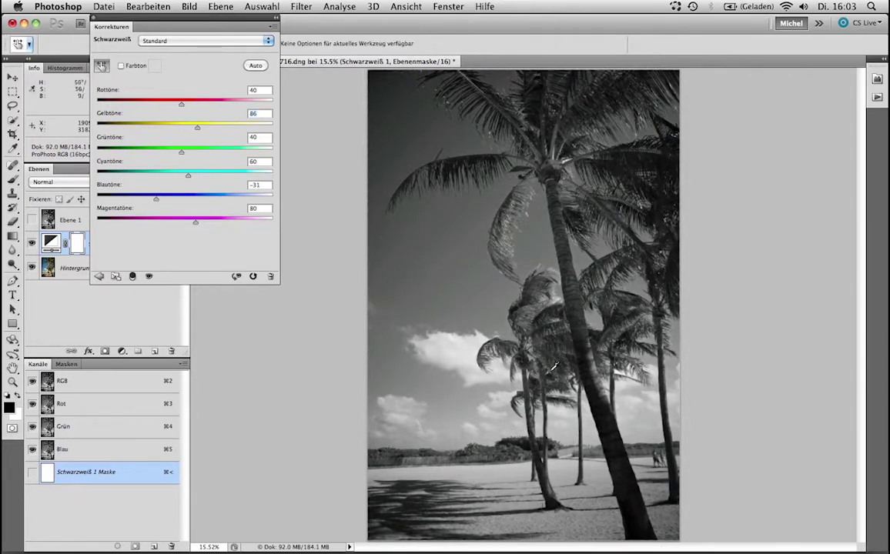
mouse_move(592, 112)
left_mouse_down()
mouse_move(655, 100)
mouse_move(613, 89)
left_mouse_up()
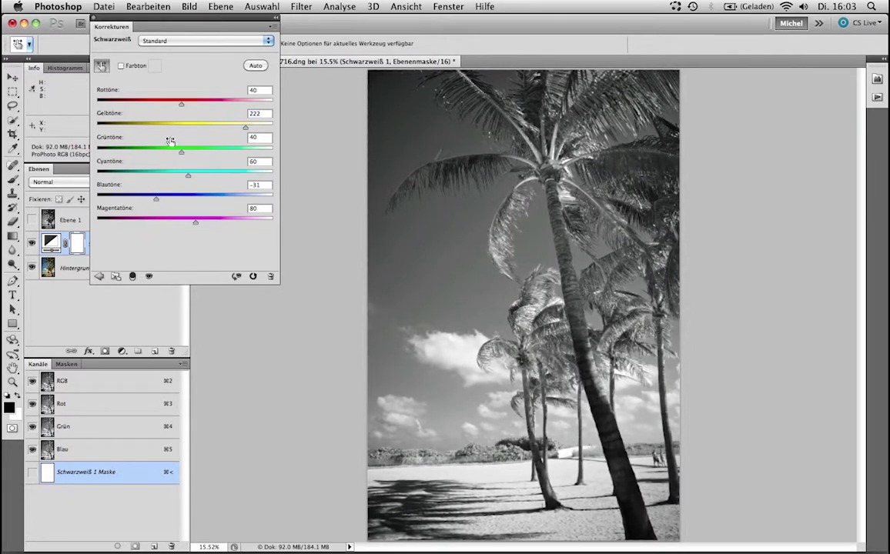
left_click_drag(182, 153, 193, 153)
left_click_drag(154, 199, 145, 200)
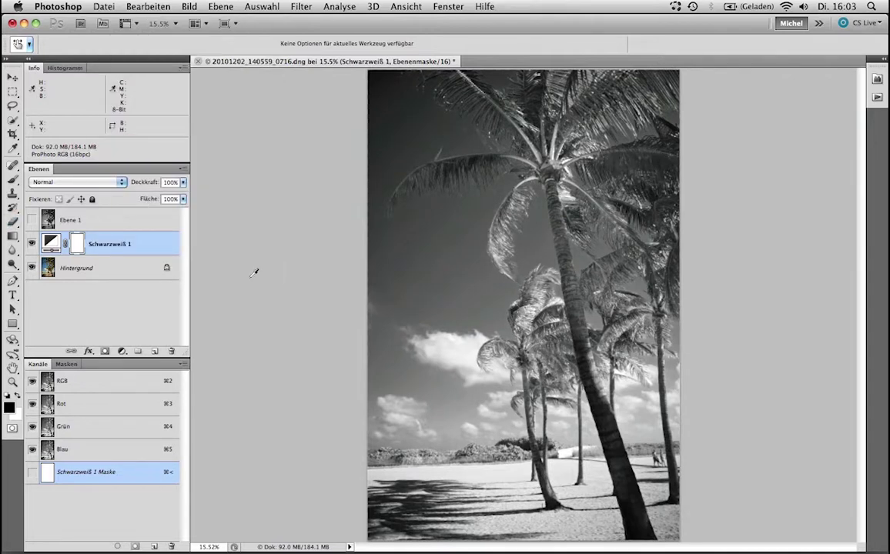
Step: Delete Ebene 1 after comparing it, and set the layer blend mode to Luminanz
left_click(32, 220)
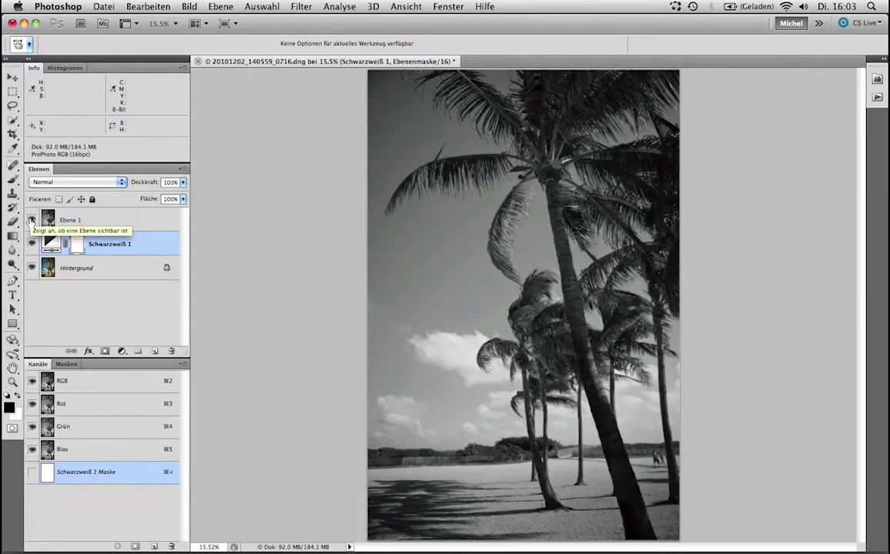
left_click(118, 220)
key("Delete")
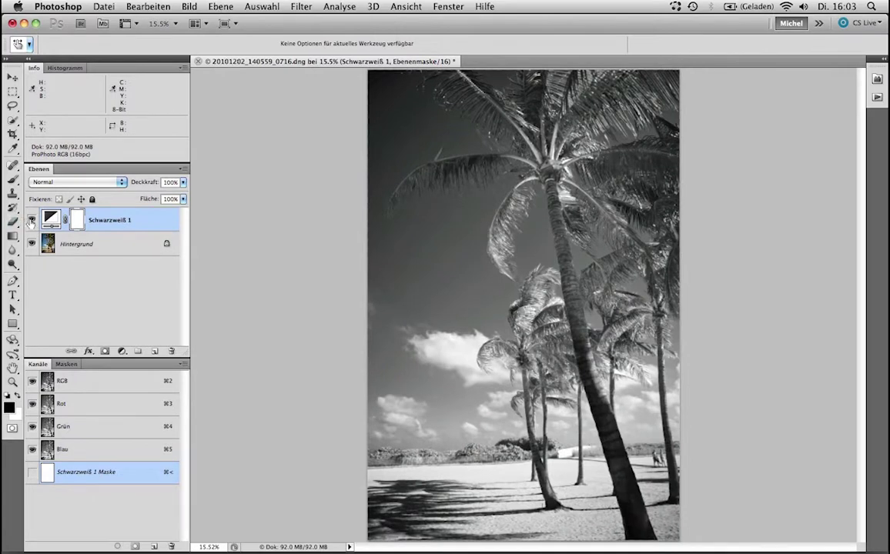
left_click(68, 182)
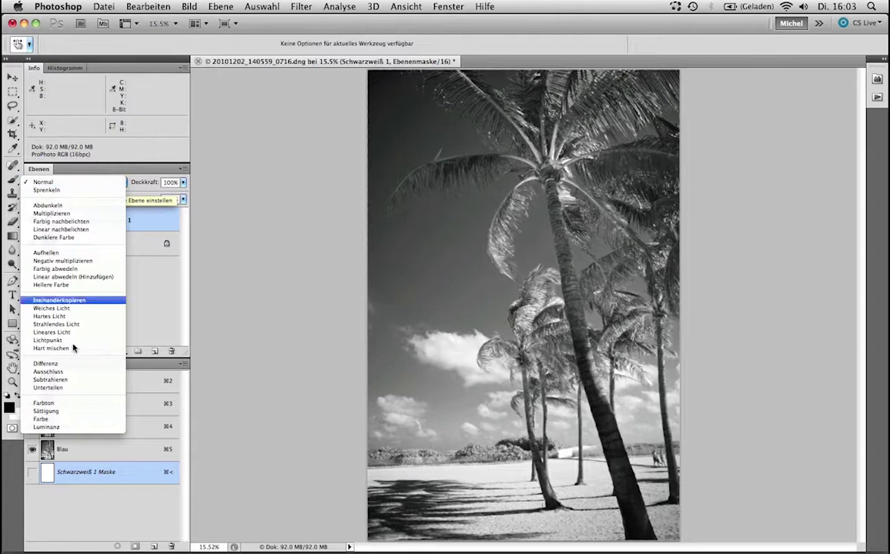
left_click(66, 427)
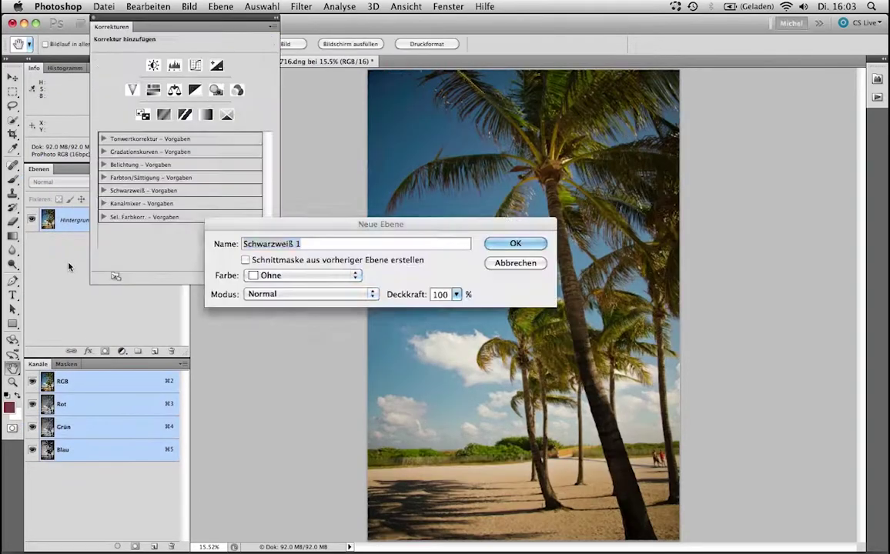
Step: Create the Schwarzweiß 1 layer and set its blend mode to Luminanz
key("Return")
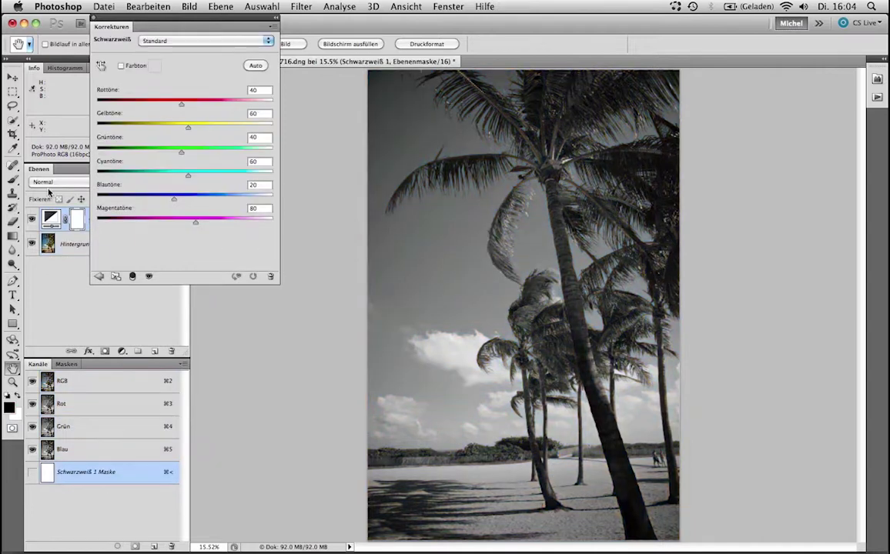
left_click(58, 182)
left_click(61, 423)
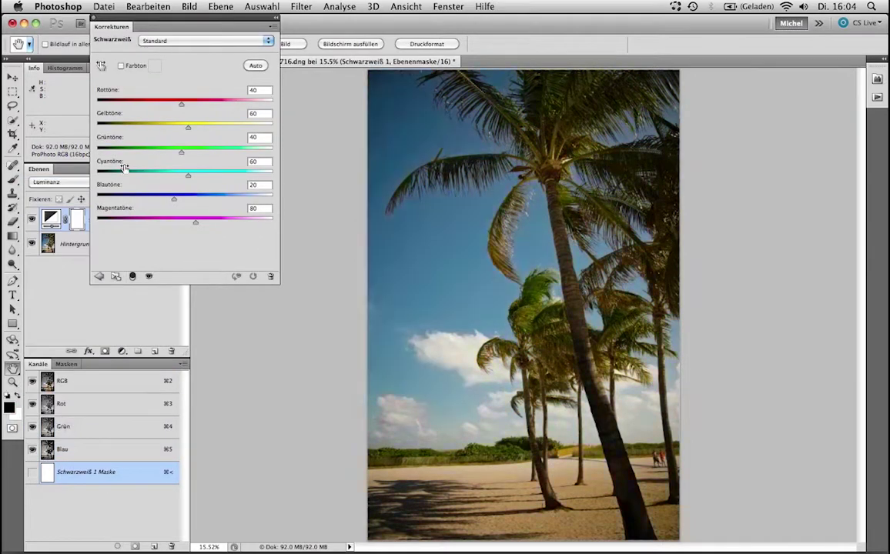
Step: Drag on sky and fronds to set yellows 114 and blues -22, comparing before and after
left_click(101, 65)
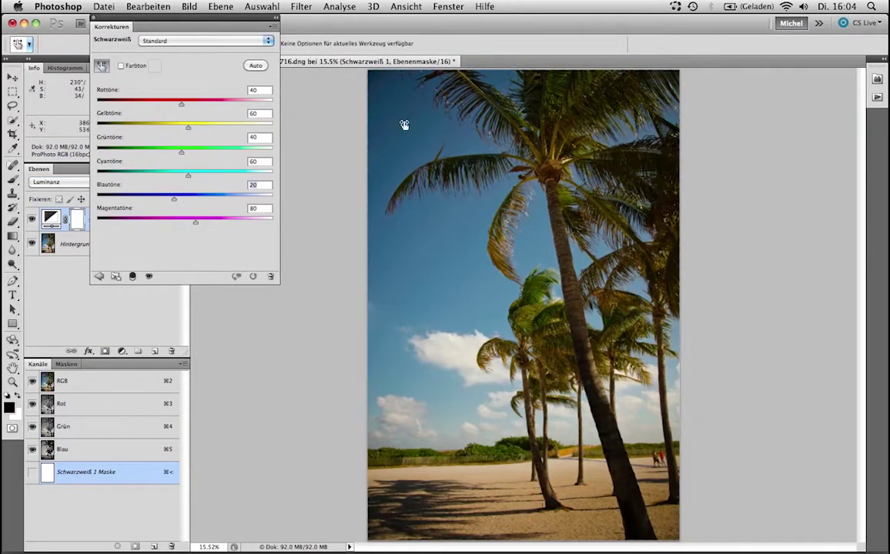
left_click_drag(404, 124, 389, 126)
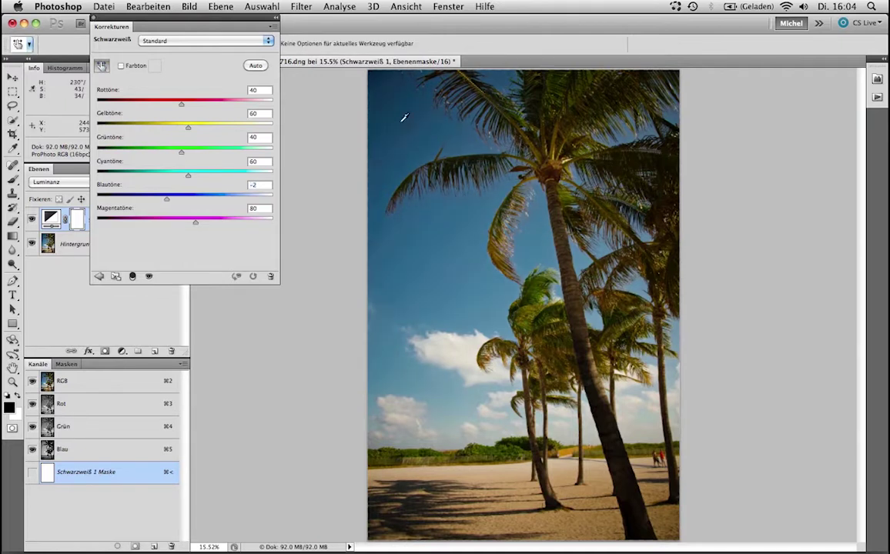
left_click_drag(575, 95, 613, 94)
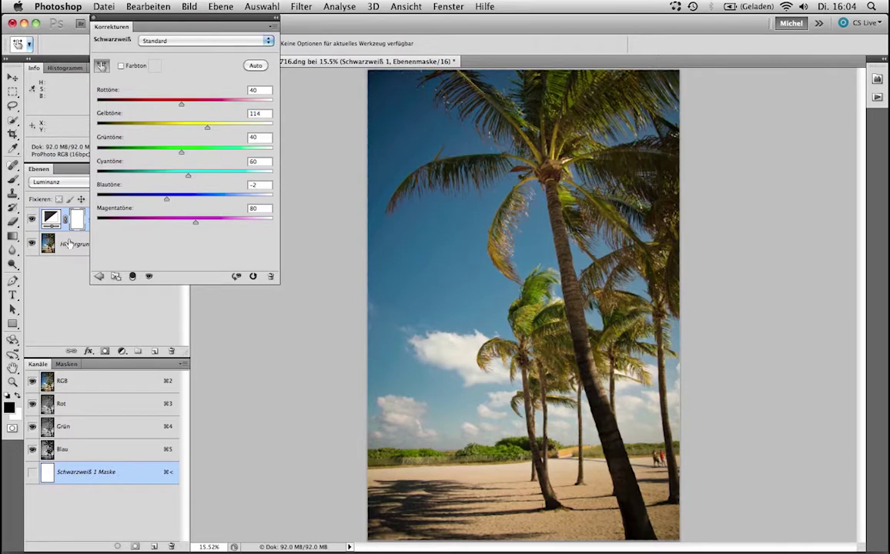
left_click(32, 220)
left_click(32, 220)
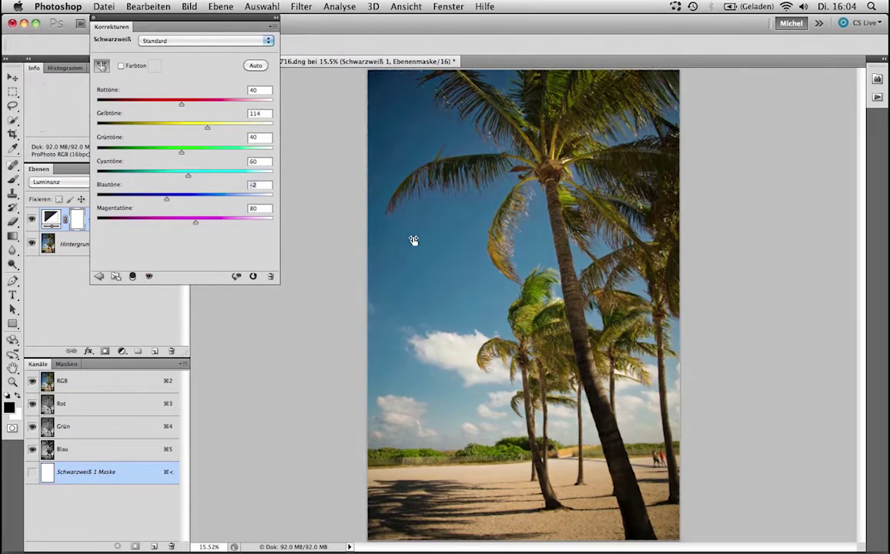
left_click_drag(414, 240, 388, 240)
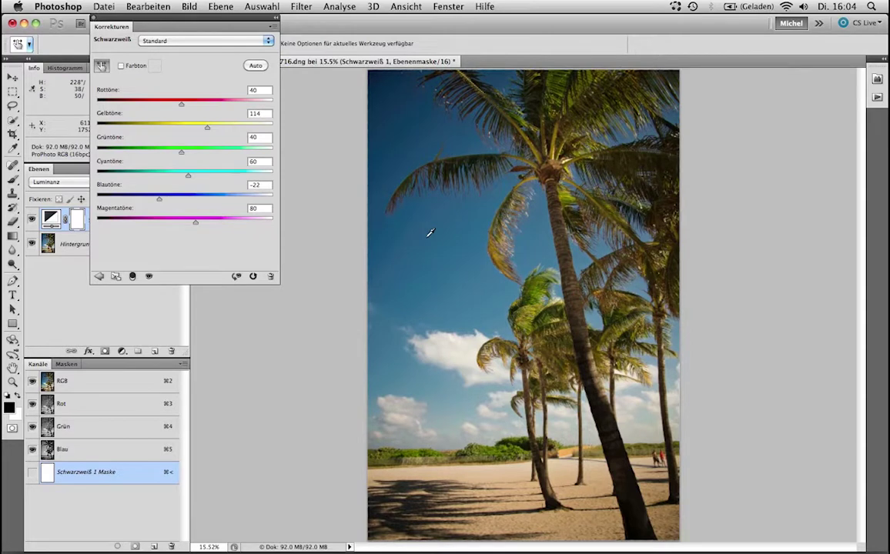
key("Escape")
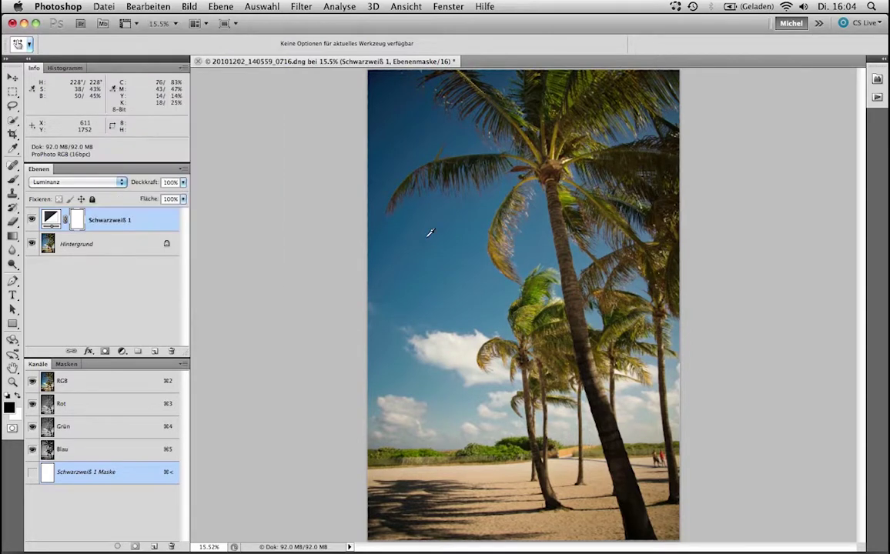
Step: Set the Schwarzweiß 1 layer to Weiches Licht blend mode at 20% opacity
left_click(47, 183)
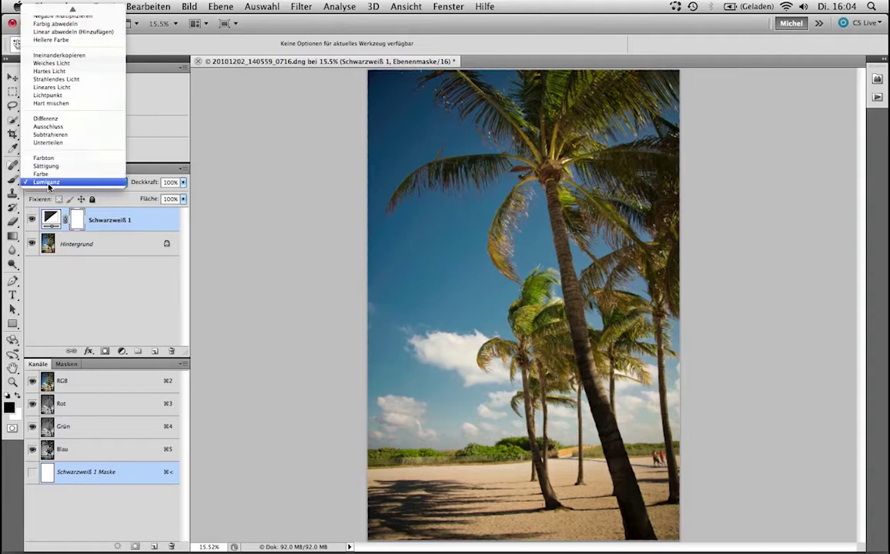
left_click(49, 64)
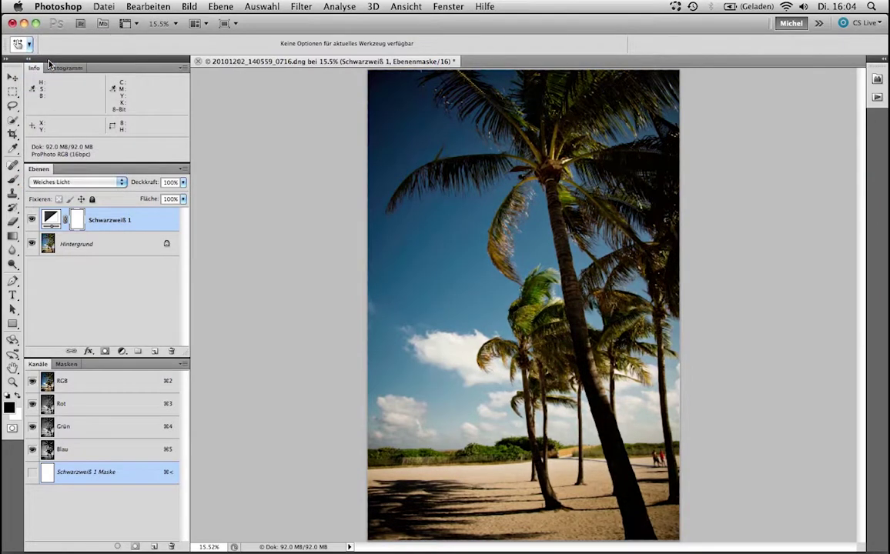
key("v")
key("2")
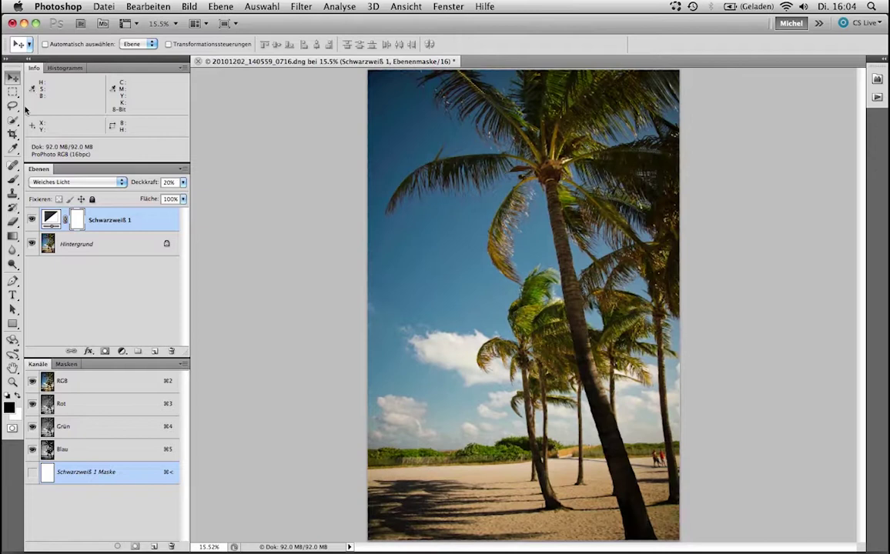
Step: Raise yellows to 300 and darken blues to -149, then compare before and after
double_click(49, 218)
left_click(100, 66)
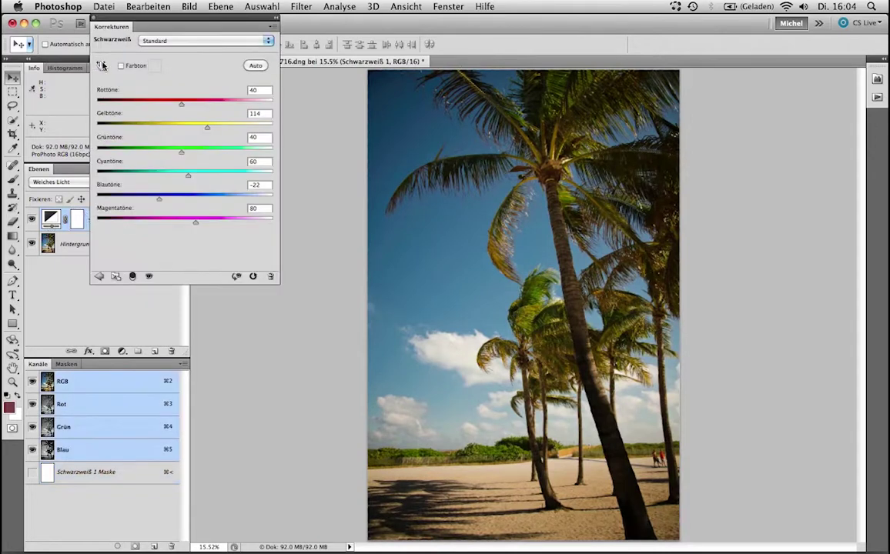
left_click_drag(568, 95, 738, 120)
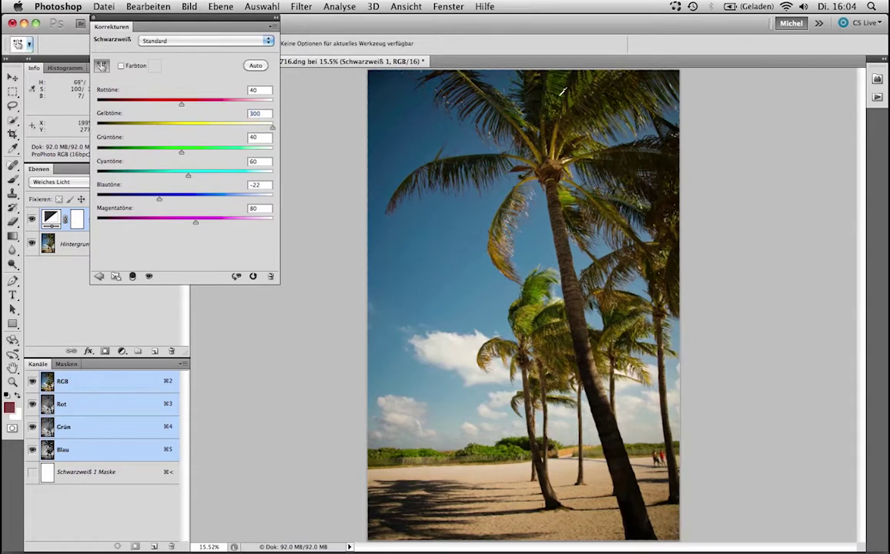
mouse_move(411, 250)
left_mouse_down()
mouse_move(375, 254)
mouse_move(331, 231)
left_mouse_up()
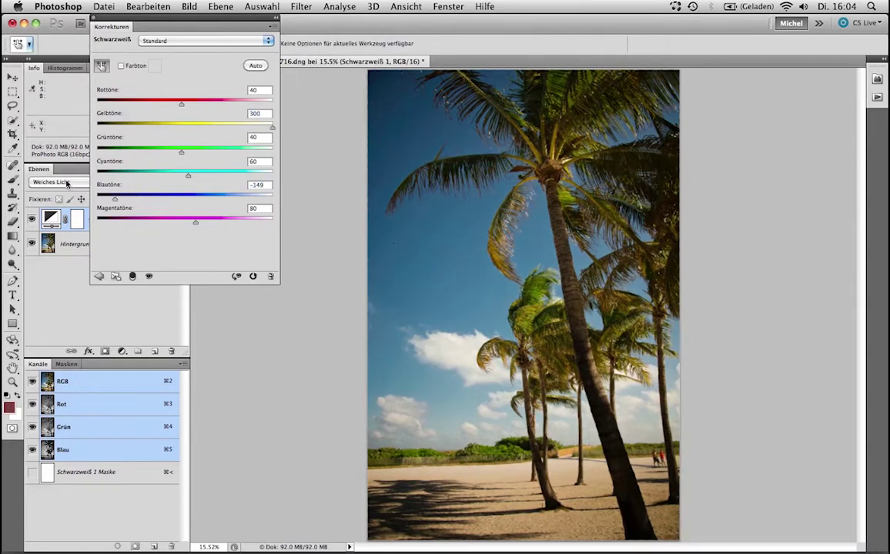
left_click(32, 219)
left_click(32, 219)
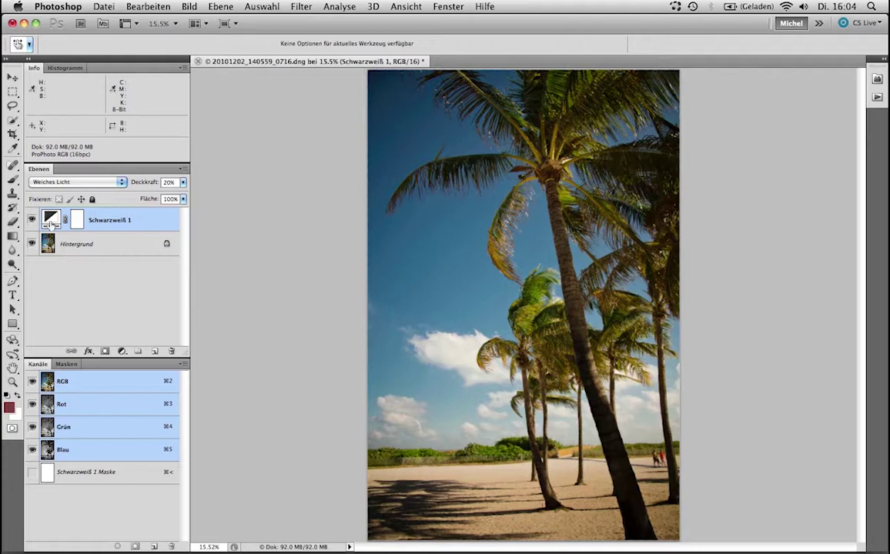
Step: Reopen the Schwarzweiß 1 Black & White settings to review yellows 300 and blues -149
double_click(49, 218)
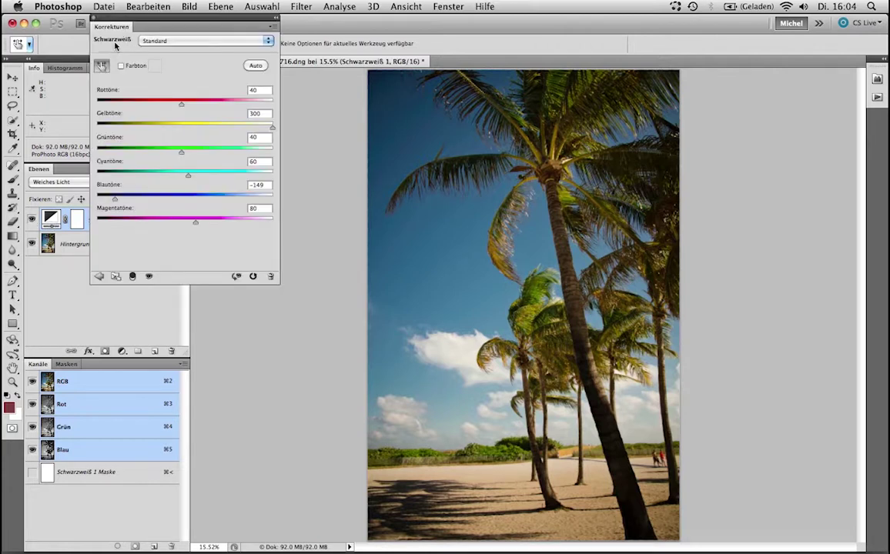